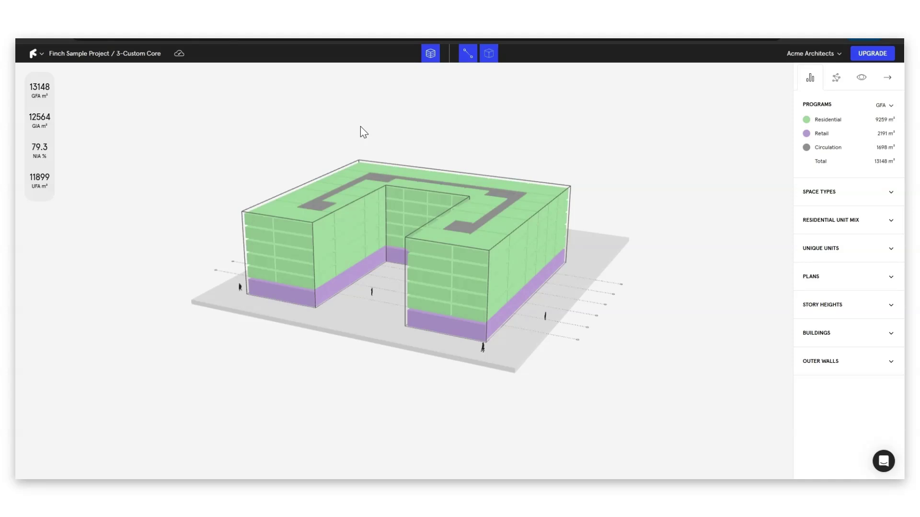
# Open the building floor as a 2D plan and review its graph rules, which show 0 violations.
pyautogui.doubleClick(322, 217)
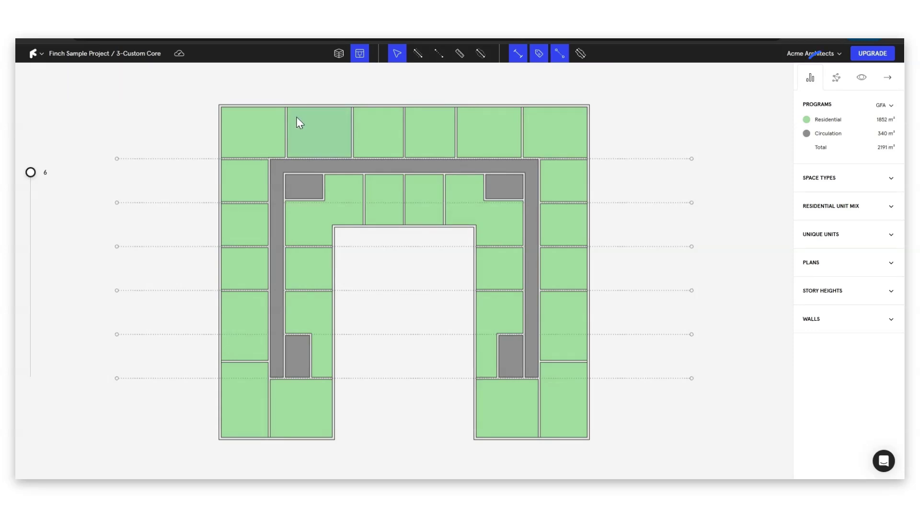
pyautogui.click(836, 81)
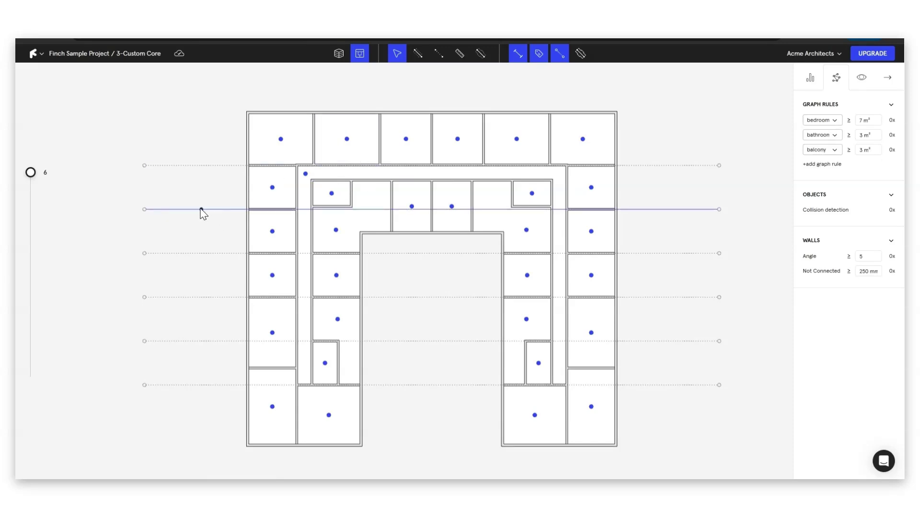
# In the Programs view, select the left-wing 75.1 m² Residential room.
pyautogui.click(811, 79)
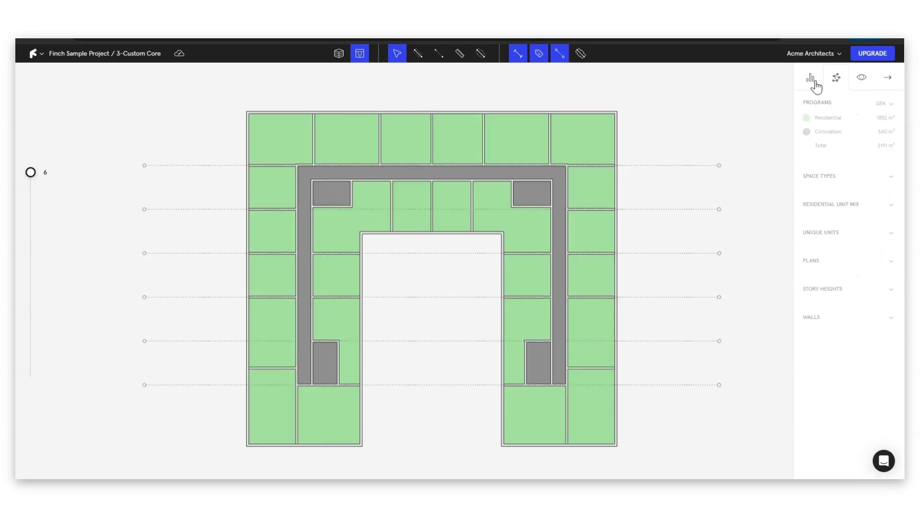
pyautogui.scroll(5, 245, 348)
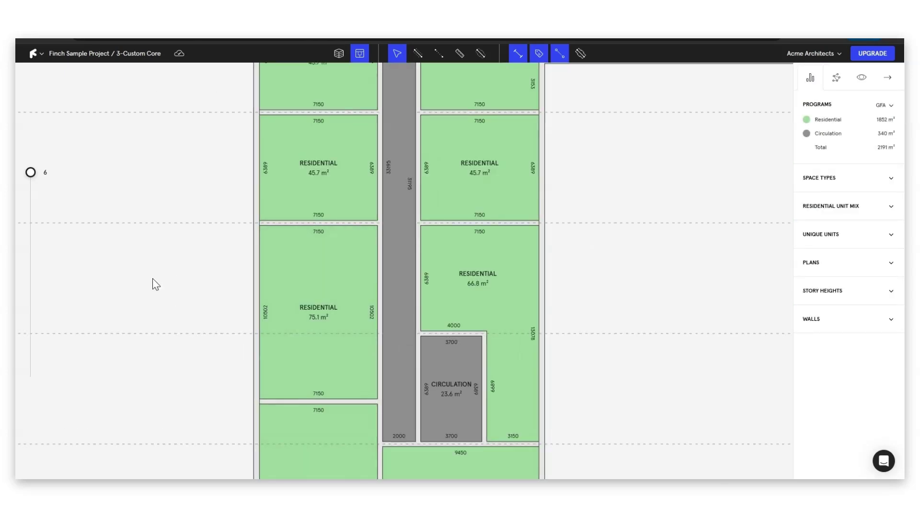
pyautogui.click(276, 278)
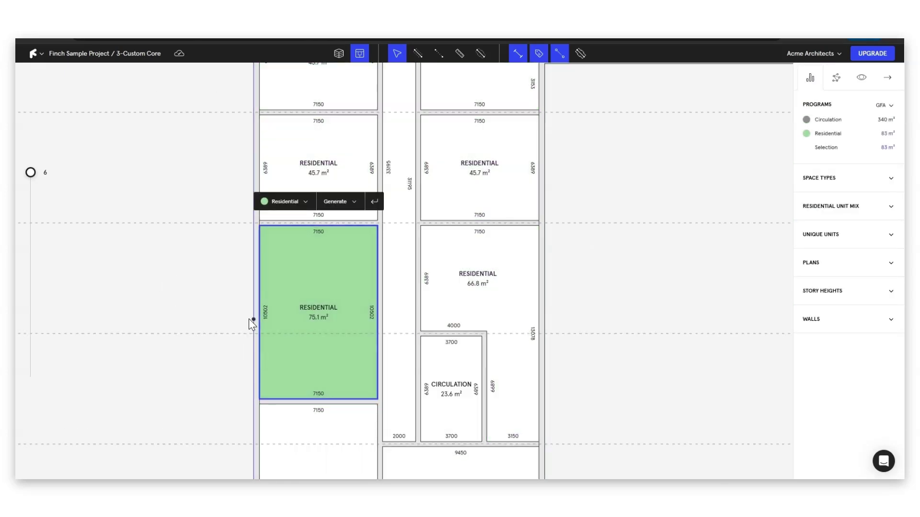
pyautogui.scroll(-4, 250, 318)
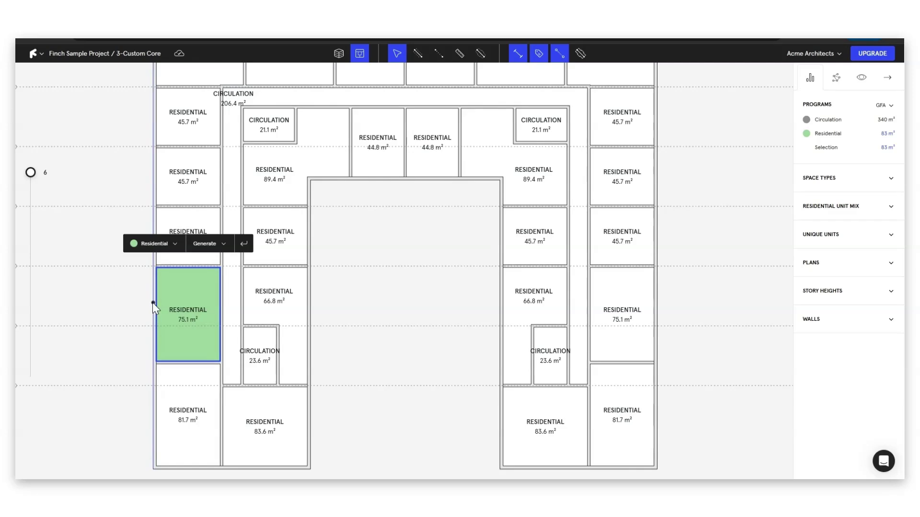
pyautogui.click(622, 302)
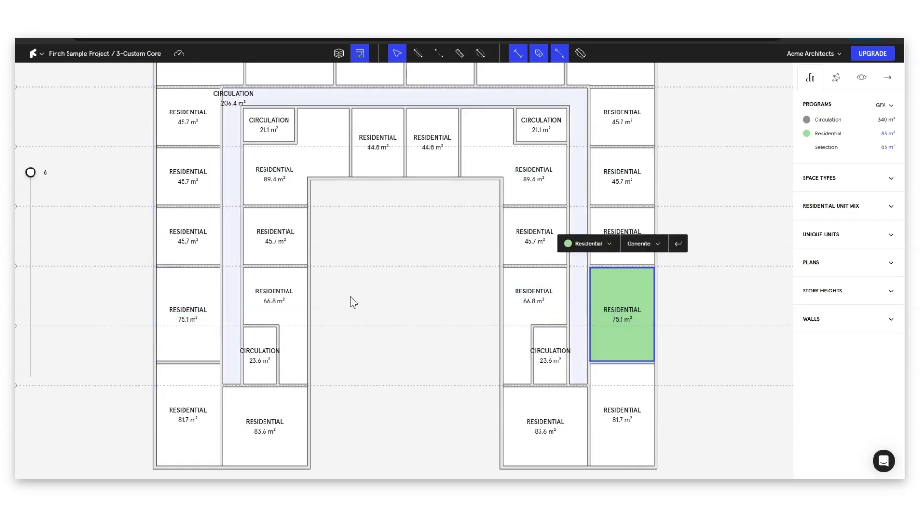
pyautogui.click(206, 295)
pyautogui.click(643, 302)
pyautogui.click(198, 294)
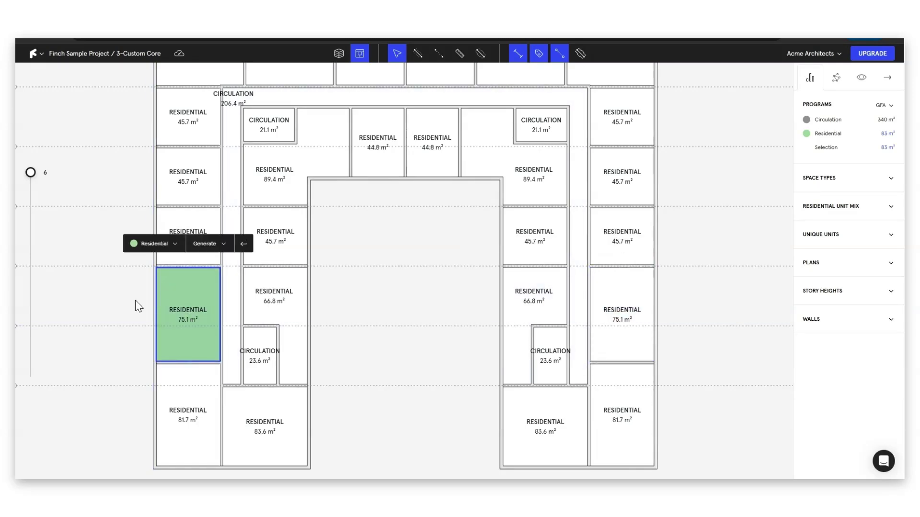
pyautogui.scroll(5, 116, 303)
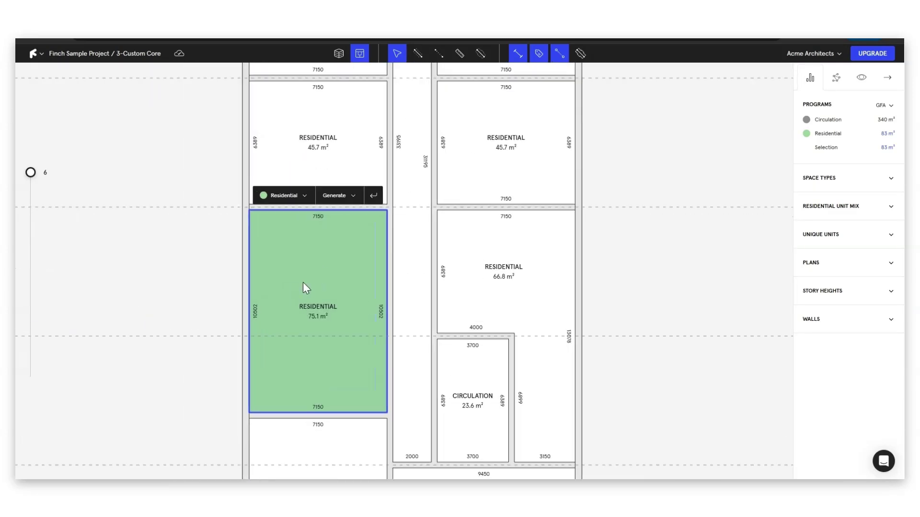
# Choose Floor plan - Generate from the Generate options for that room.
pyautogui.click(337, 187)
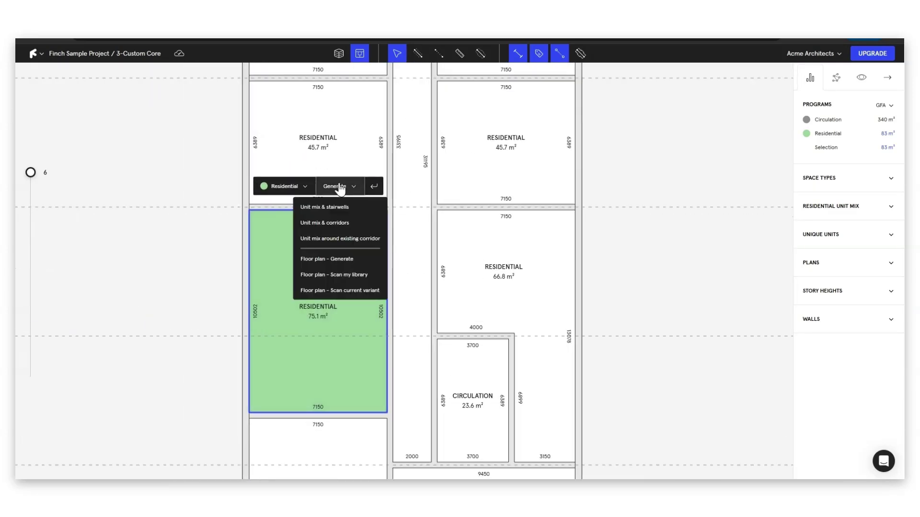
pyautogui.click(336, 275)
pyautogui.click(305, 295)
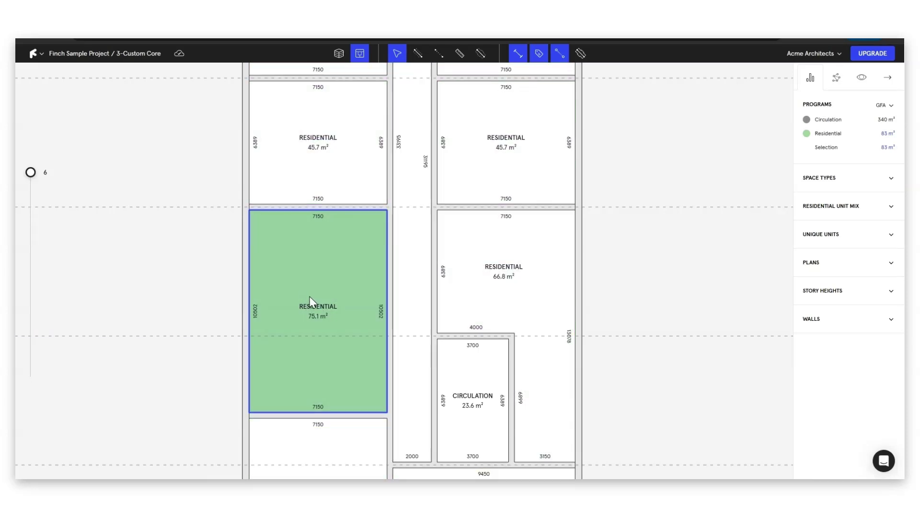
pyautogui.click(338, 186)
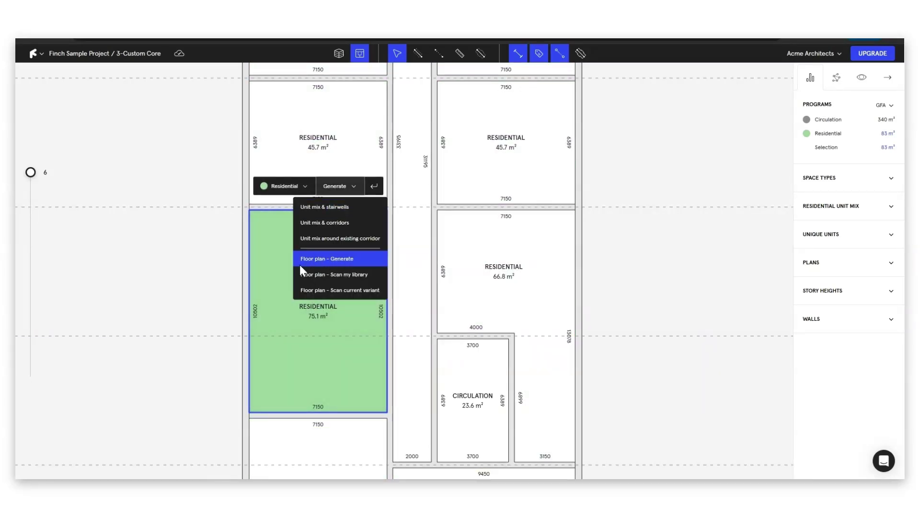
pyautogui.click(331, 259)
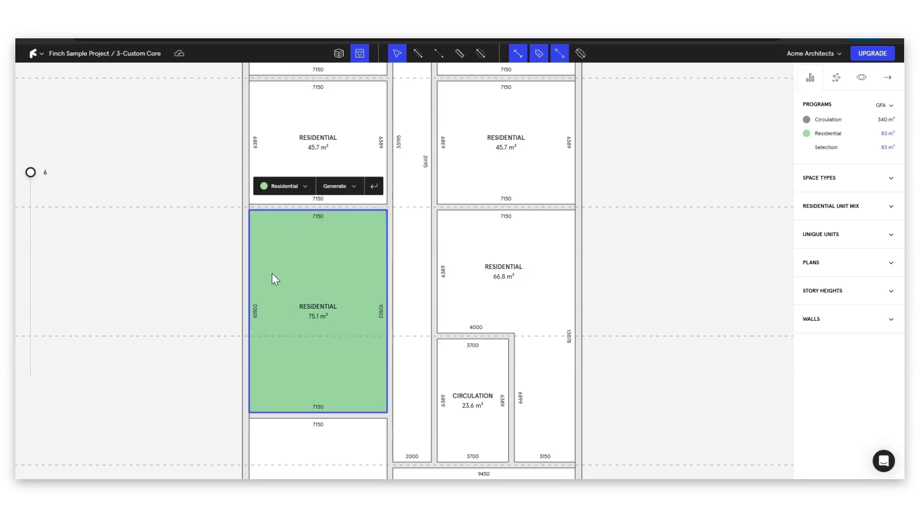
# Enter plan editing for the 75.1 m² unit and start Generate Plan.
pyautogui.doubleClick(314, 286)
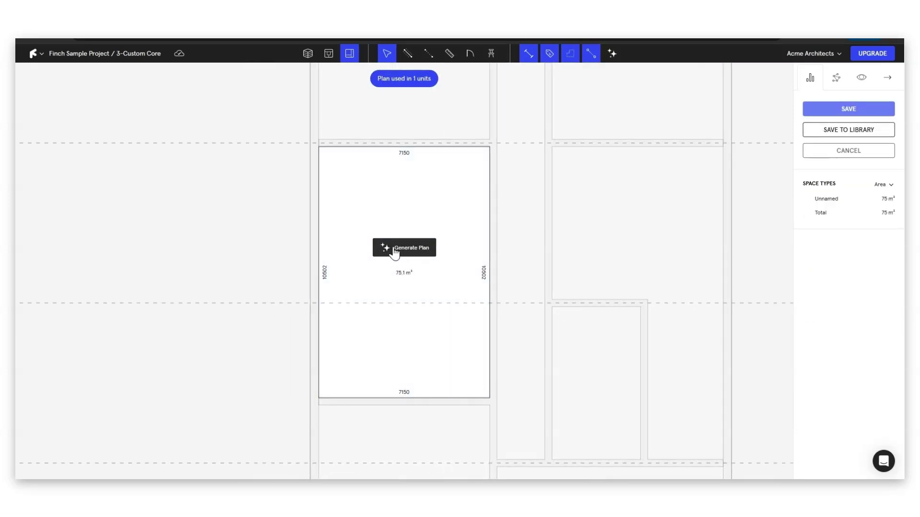
pyautogui.click(394, 253)
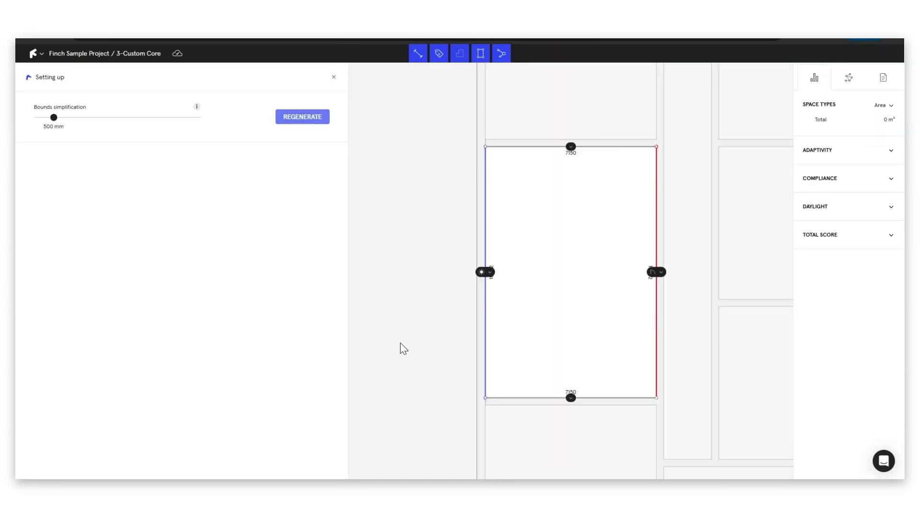
pyautogui.scroll(-2, 612, 375)
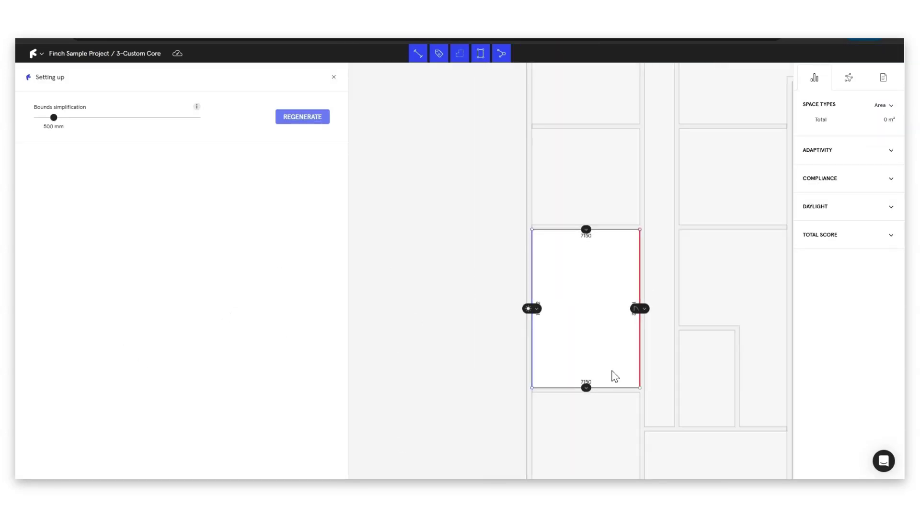
pyautogui.scroll(3, 532, 309)
pyautogui.scroll(-2, 651, 302)
pyautogui.scroll(3, 651, 302)
pyautogui.scroll(-1, 451, 261)
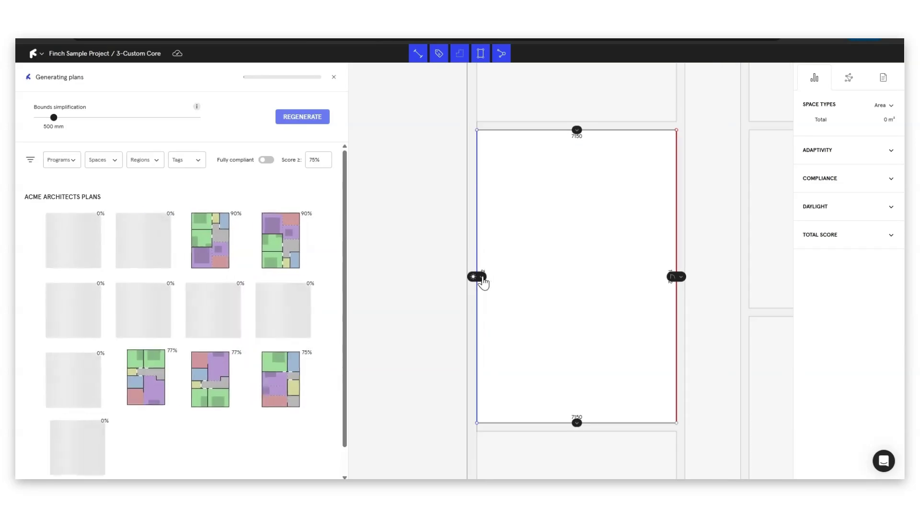
# Check the left and right walls' Admit daylight and Allow entrance settings while plans load.
pyautogui.click(474, 278)
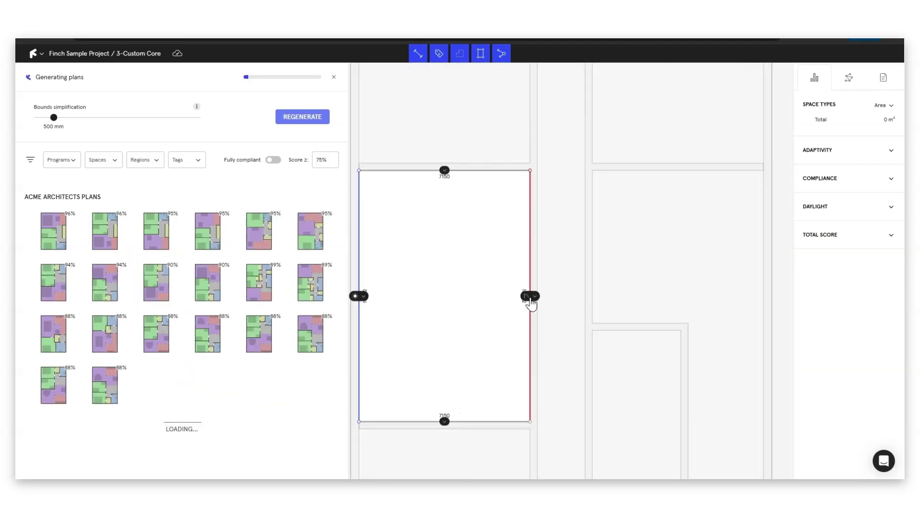
pyautogui.click(529, 296)
pyautogui.click(532, 330)
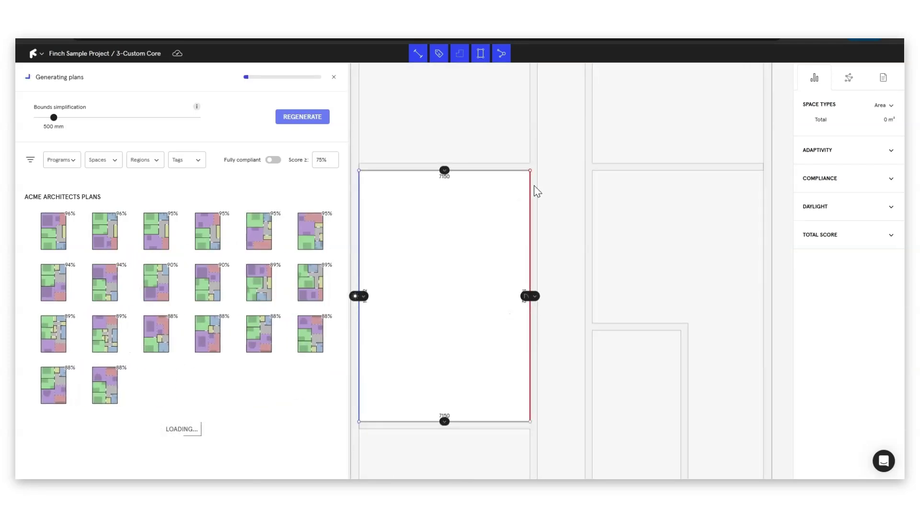
pyautogui.scroll(-3, 534, 189)
pyautogui.scroll(3, 551, 187)
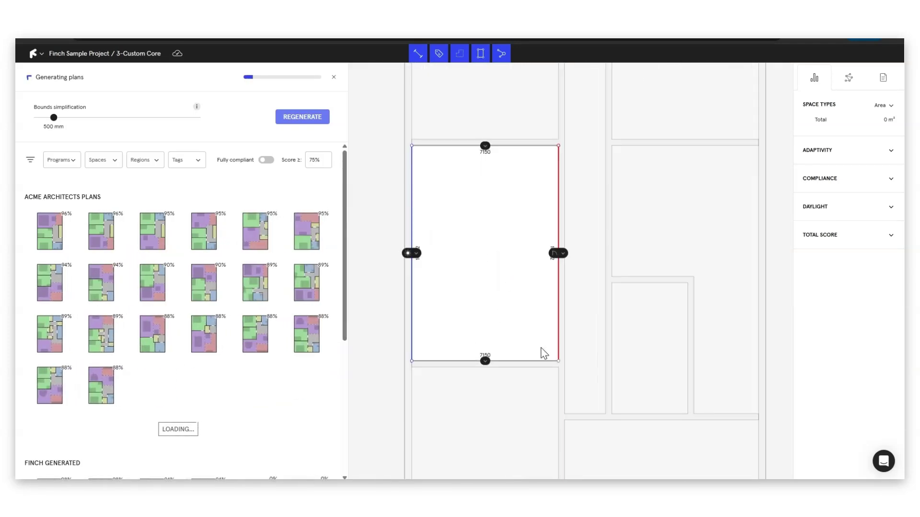
# Browse the Acme Architects and Finch Generated plan lists until all 1098 plans finish generating.
pyautogui.scroll(1, 476, 280)
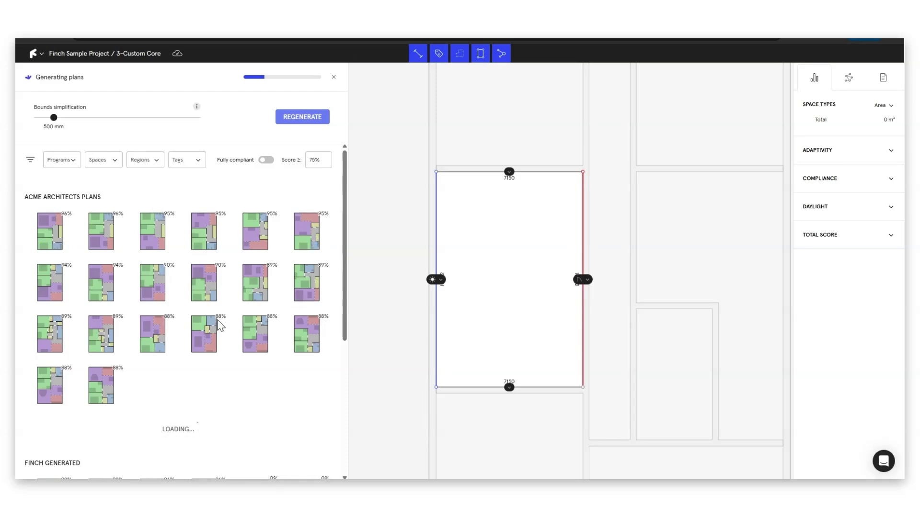
pyautogui.scroll(-2, 223, 324)
pyautogui.scroll(2, 226, 322)
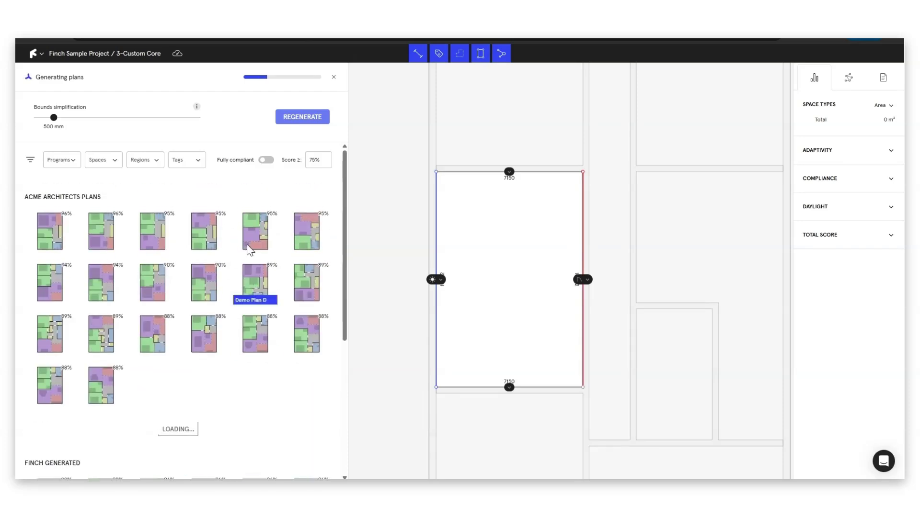
pyautogui.scroll(-3, 226, 263)
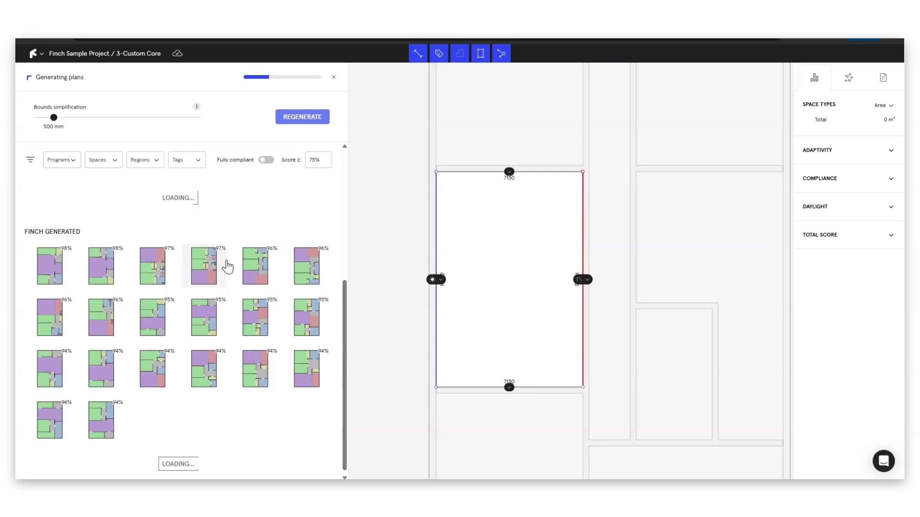
pyautogui.scroll(2, 286, 242)
pyautogui.scroll(2, 232, 230)
pyautogui.scroll(-5, 195, 246)
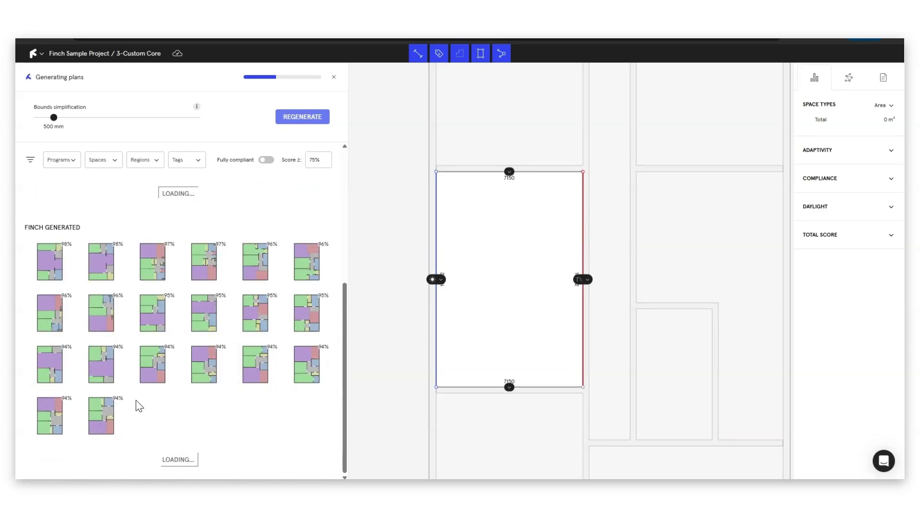
pyautogui.scroll(5, 195, 322)
pyautogui.scroll(-4, 161, 431)
pyautogui.scroll(4, 216, 420)
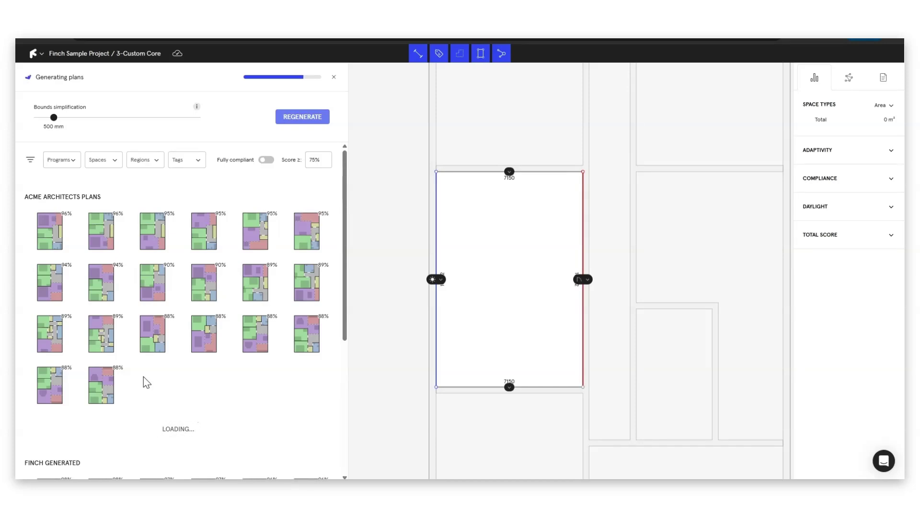
pyautogui.scroll(-5, 144, 380)
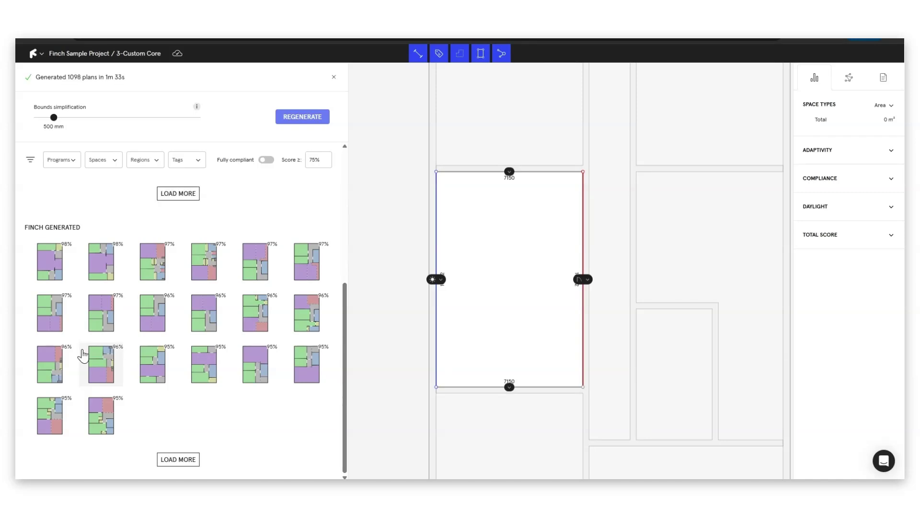
# Preview the top 98% Finch Generated plan, then scroll back up to the Acme Architects plans.
pyautogui.click(43, 263)
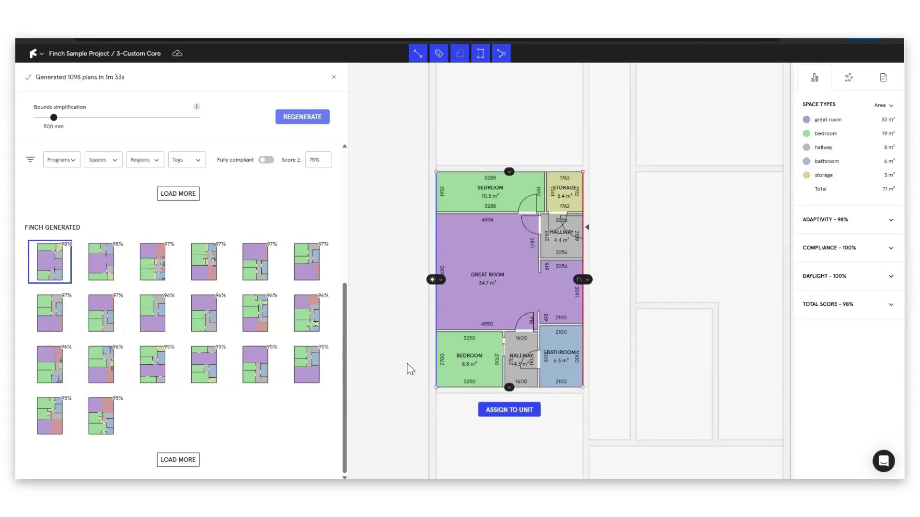
pyautogui.scroll(2, 507, 416)
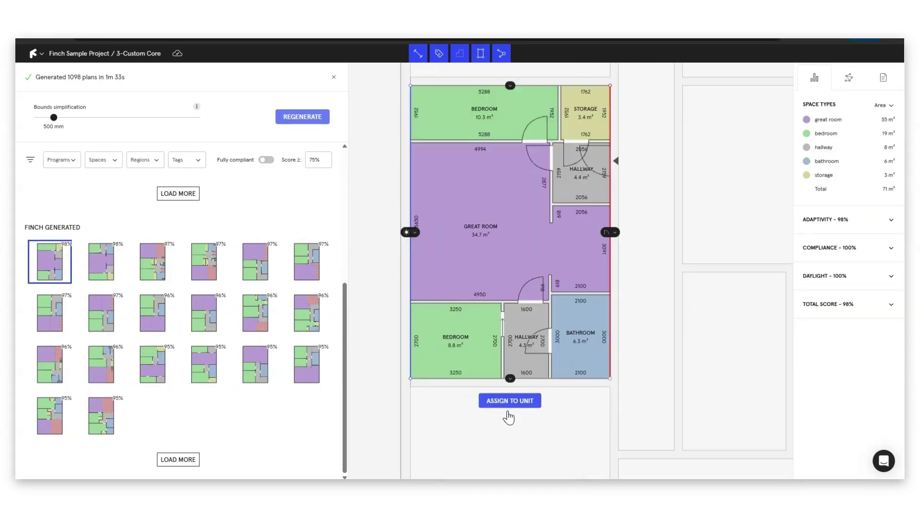
pyautogui.scroll(-3, 494, 418)
pyautogui.scroll(5, 292, 388)
pyautogui.scroll(-2, 152, 281)
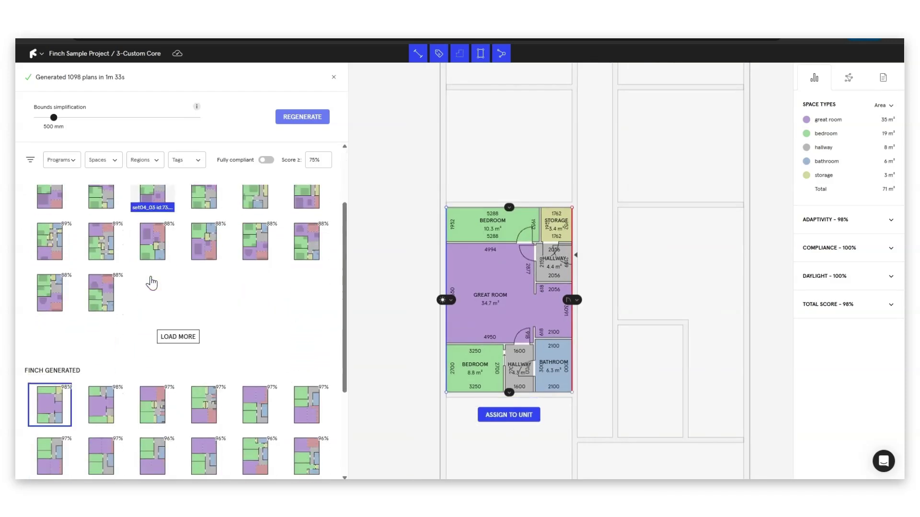
pyautogui.scroll(1, 270, 294)
pyautogui.scroll(1, 259, 306)
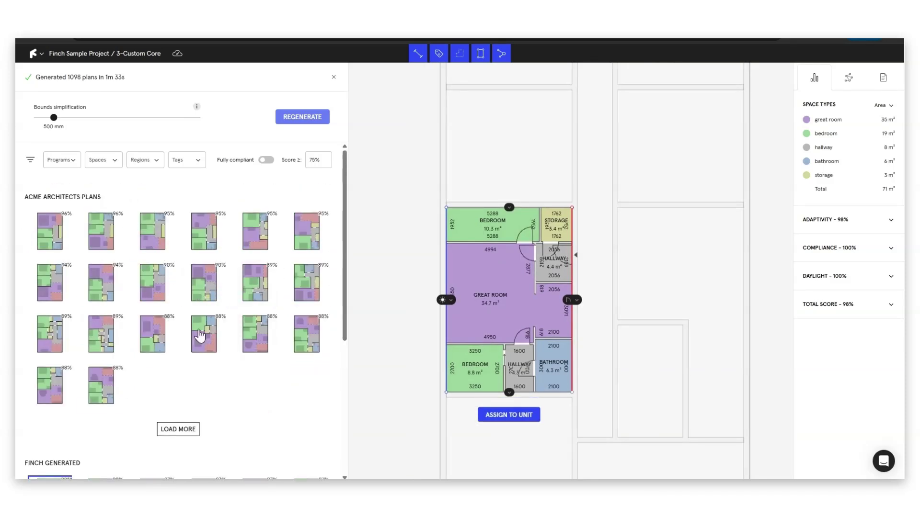
pyautogui.scroll(-1, 198, 306)
pyautogui.scroll(2, 259, 239)
pyautogui.scroll(-2, 225, 273)
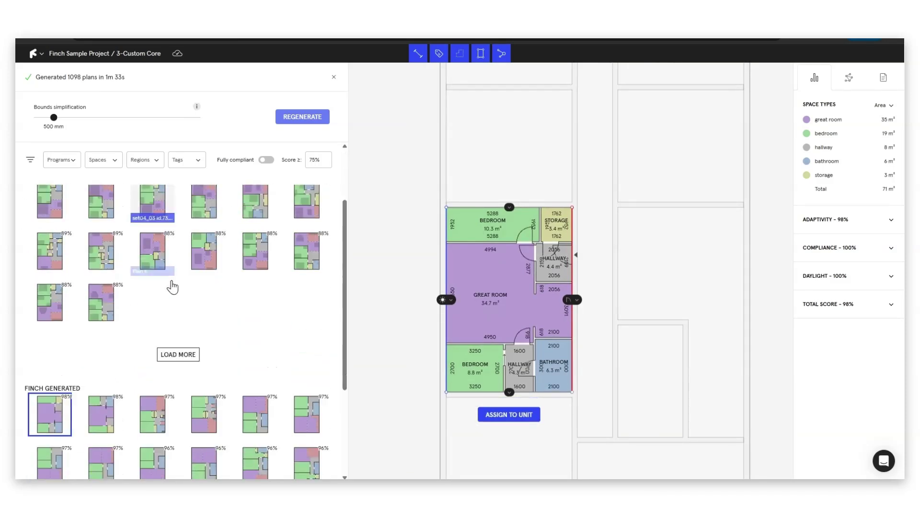
pyautogui.scroll(2, 115, 263)
# Load Acme Architects Plan 28, scoring 96% total, into the unit.
pyautogui.click(52, 243)
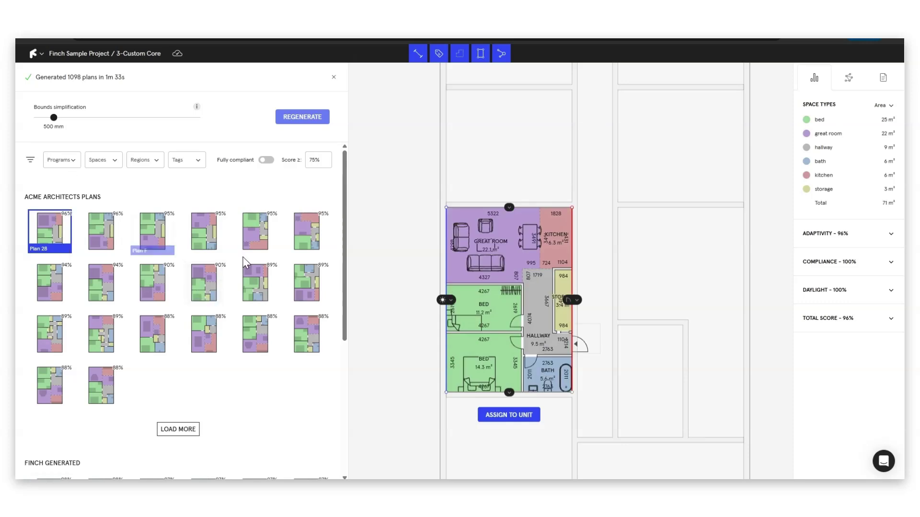
pyautogui.scroll(-1, 207, 283)
pyautogui.scroll(1, 211, 288)
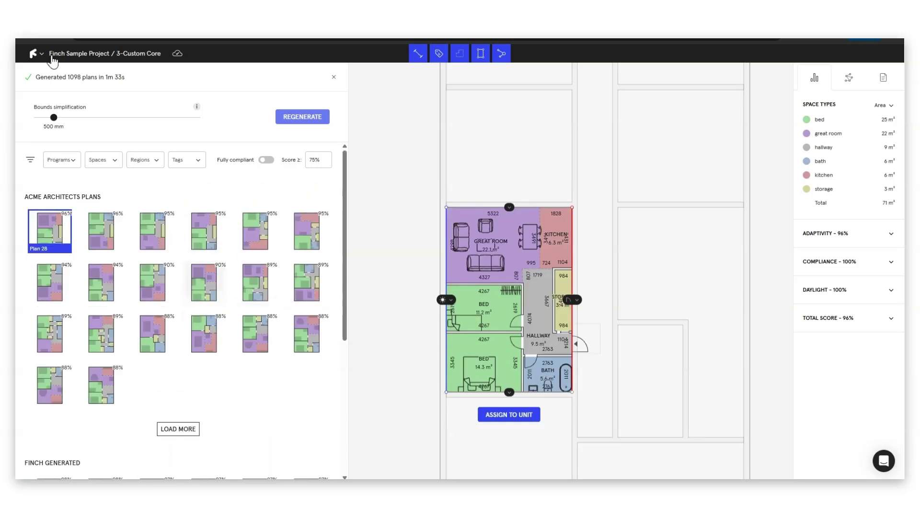
pyautogui.moveTo(68, 79); pyautogui.dragTo(133, 78)
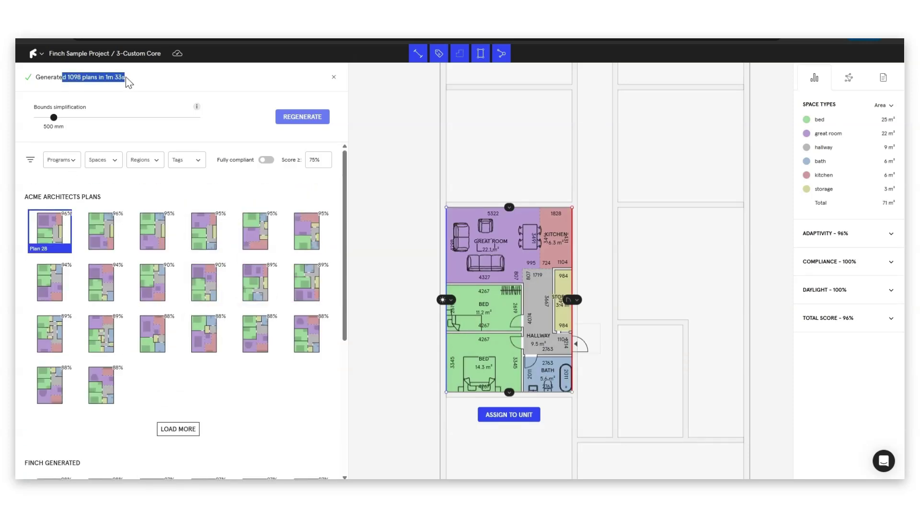
pyautogui.click(74, 99)
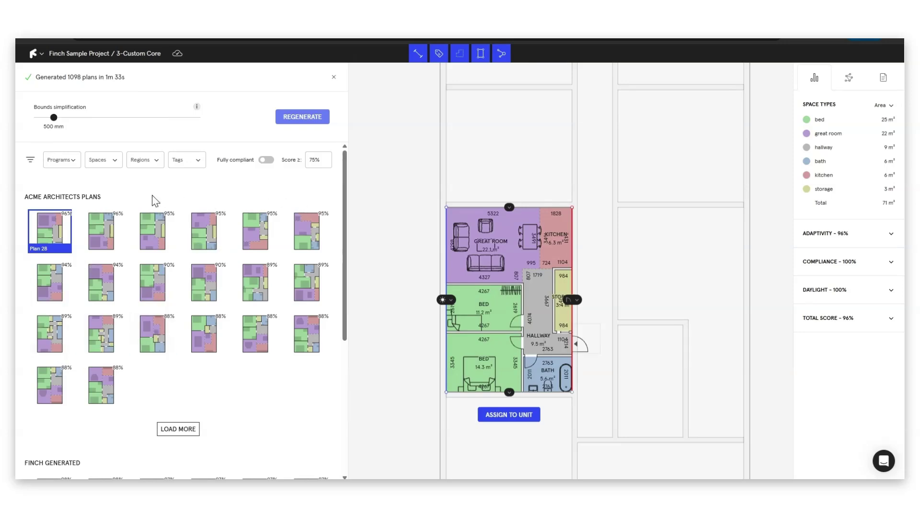
# Filter the plan results by Spaces to 2 Bedrooms and 1 Bathroom, leaving Regions unset.
pyautogui.click(106, 159)
pyautogui.click(113, 204)
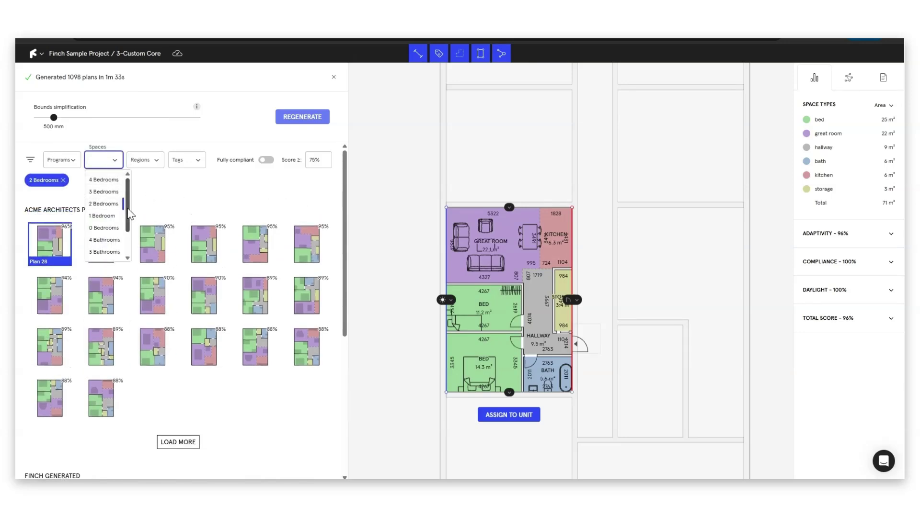
pyautogui.click(149, 162)
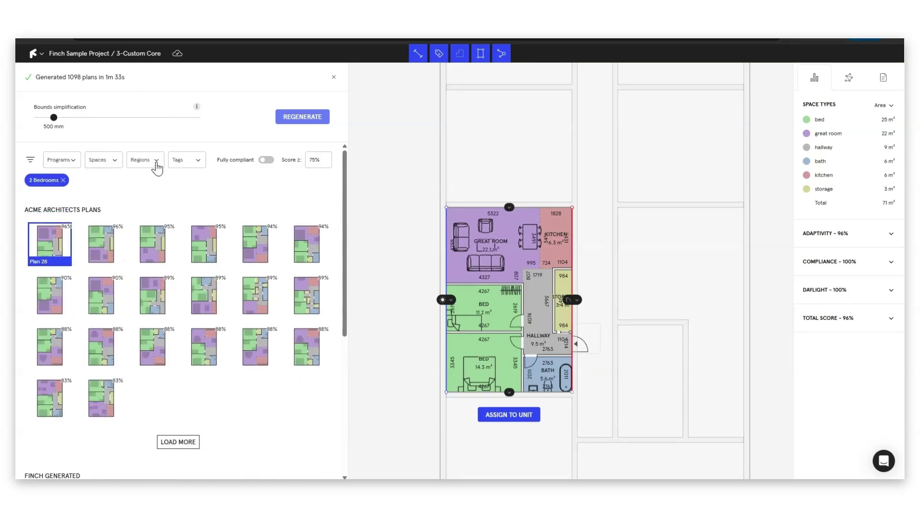
pyautogui.click(111, 162)
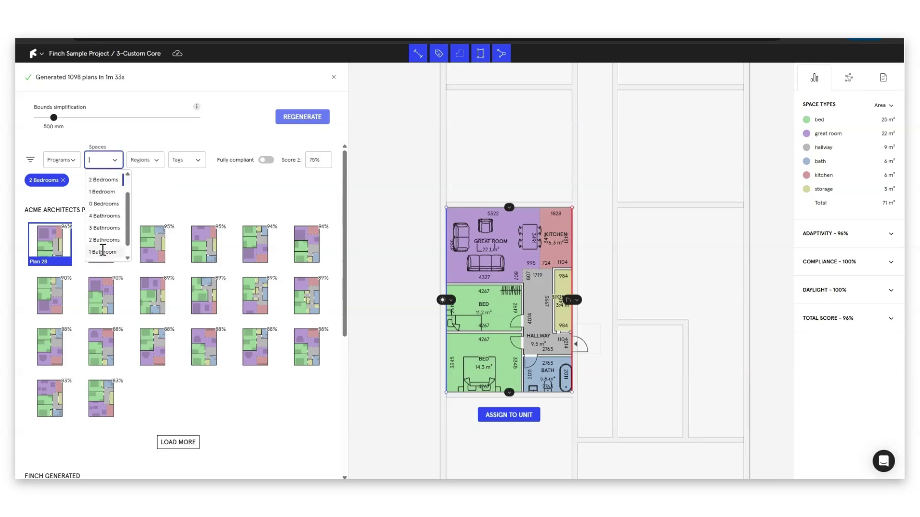
pyautogui.click(102, 251)
pyautogui.click(153, 160)
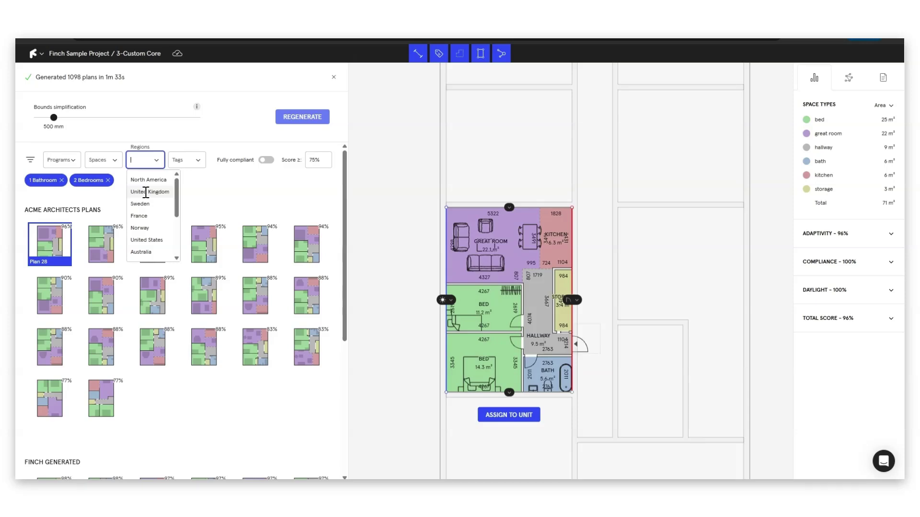
pyautogui.click(230, 220)
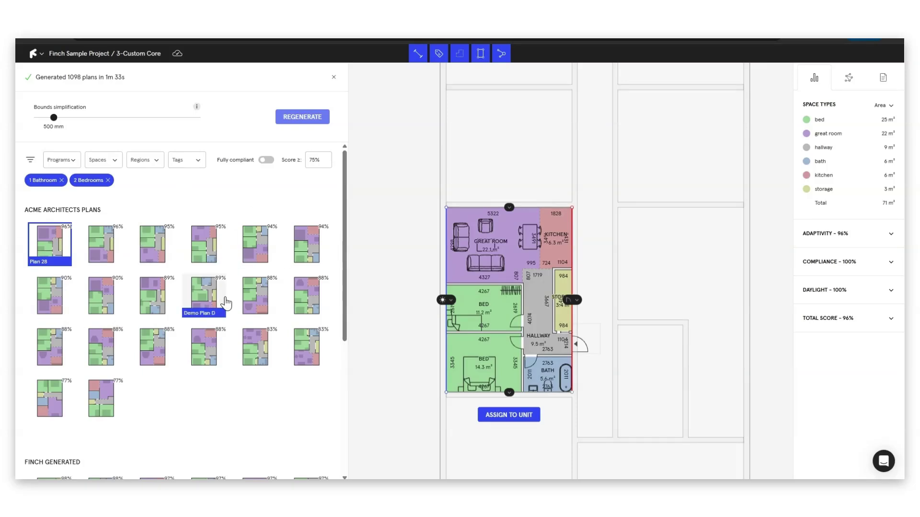
# Expand the per-room Adaptivity and Daylight scores in the right panel.
pyautogui.doubleClick(316, 163)
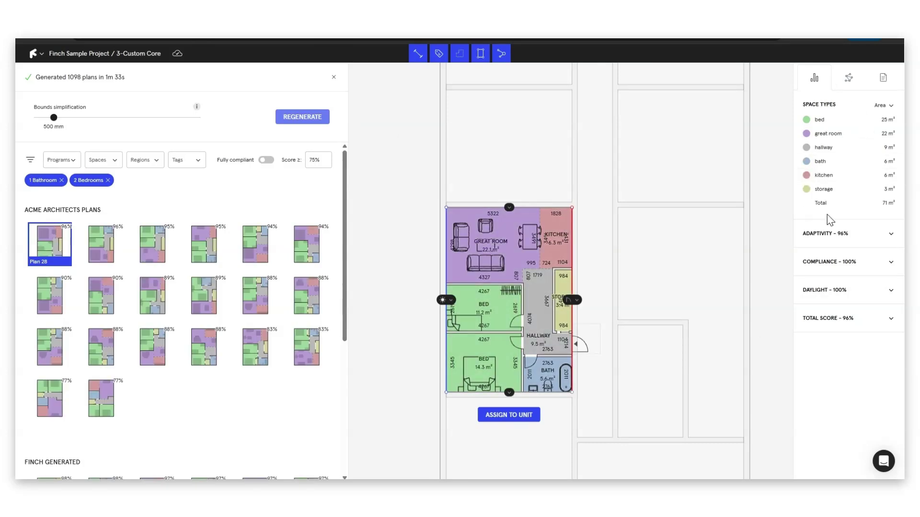
pyautogui.click(840, 233)
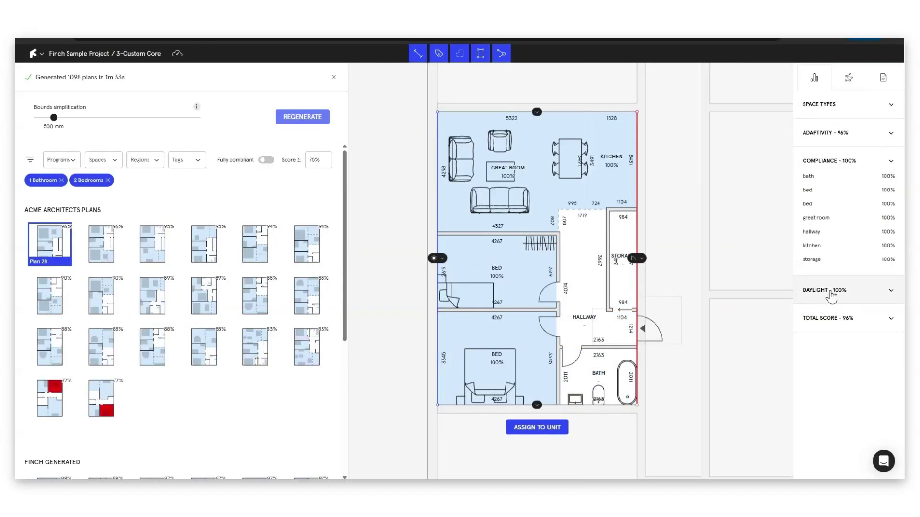
pyautogui.click(829, 294)
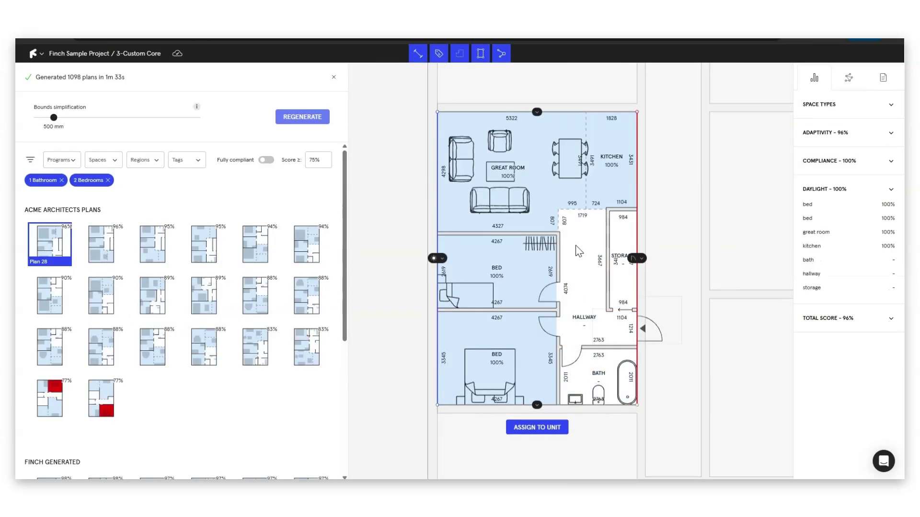
pyautogui.scroll(-2, 546, 341)
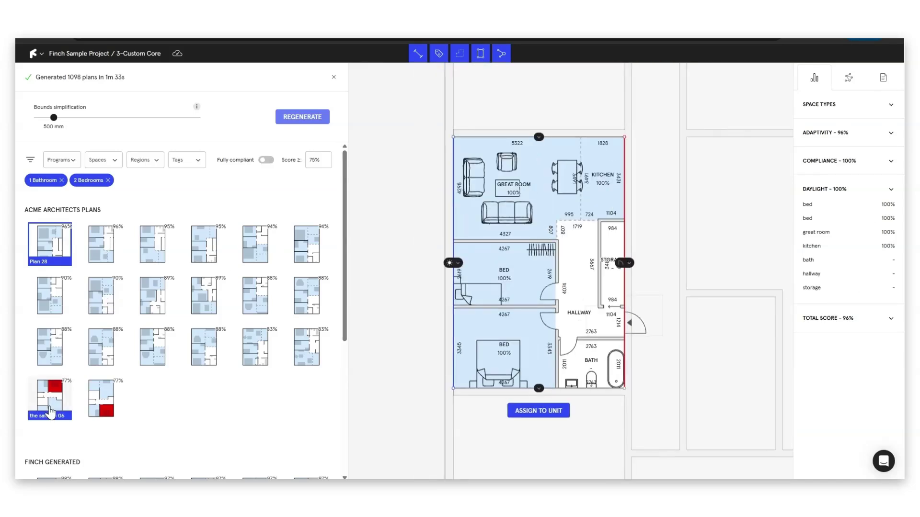
# Compare the 77% plan, return to Plan 28, and expand its 96% per-room Total Score.
pyautogui.click(46, 413)
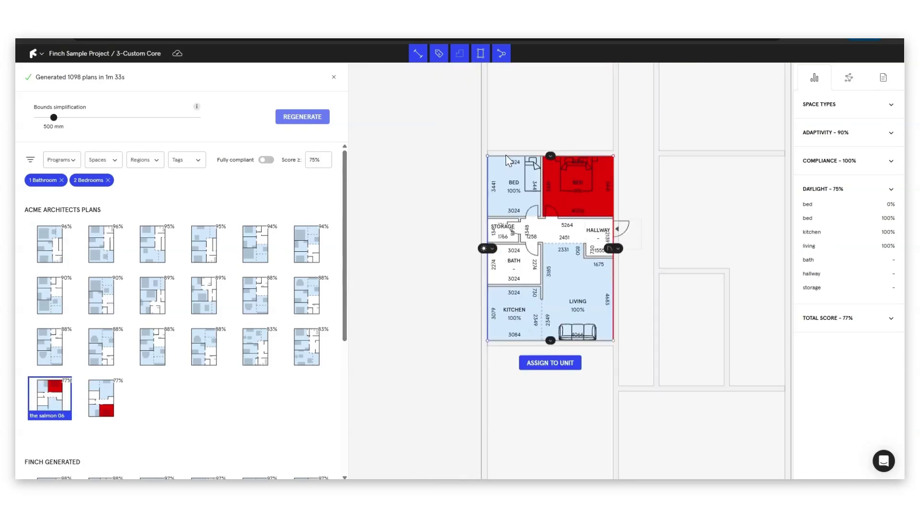
pyautogui.scroll(2, 663, 175)
pyautogui.scroll(-2, 641, 172)
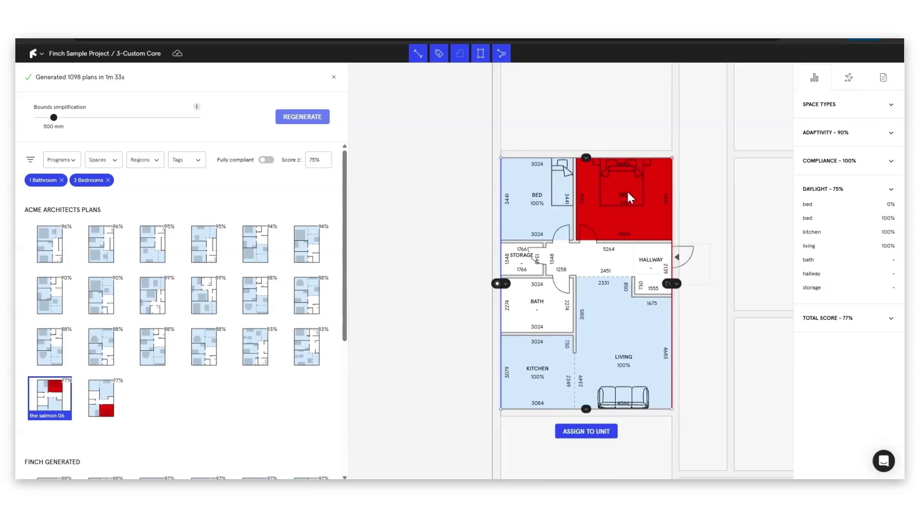
pyautogui.click(53, 247)
pyautogui.click(862, 330)
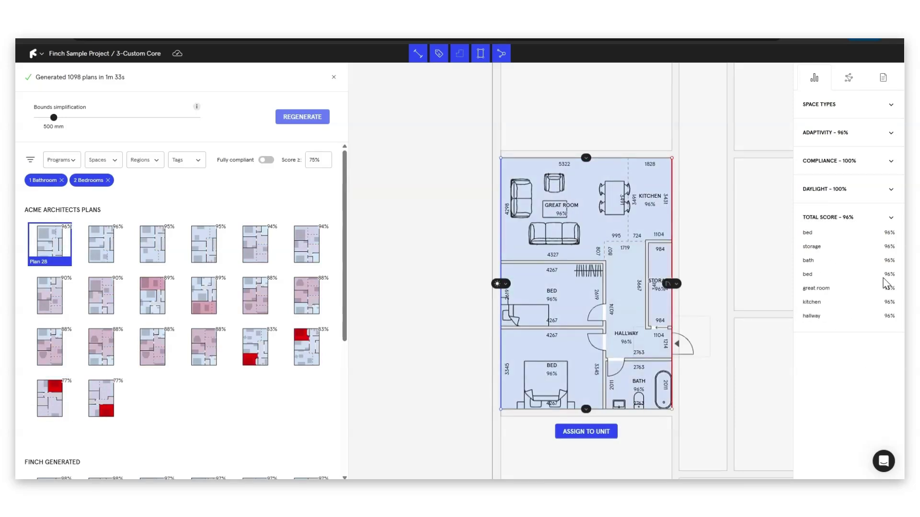
pyautogui.scroll(-2, 585, 267)
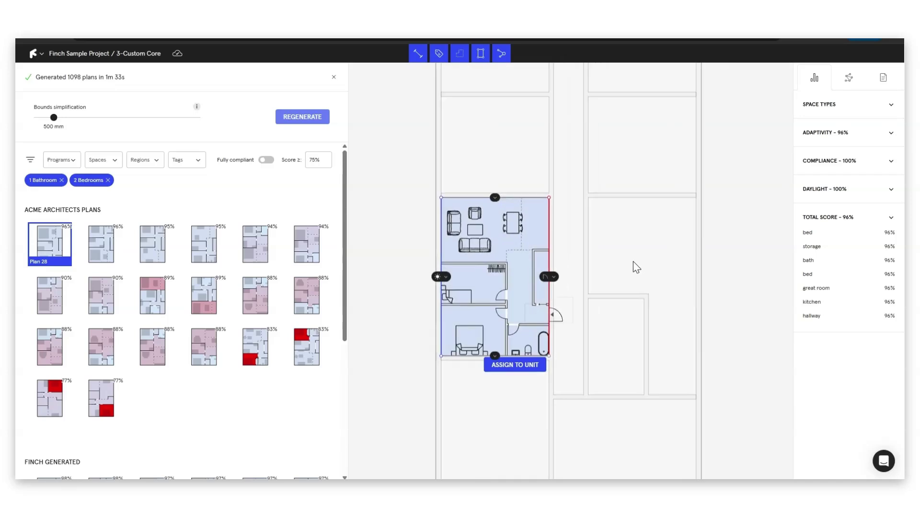
pyautogui.scroll(3, 485, 247)
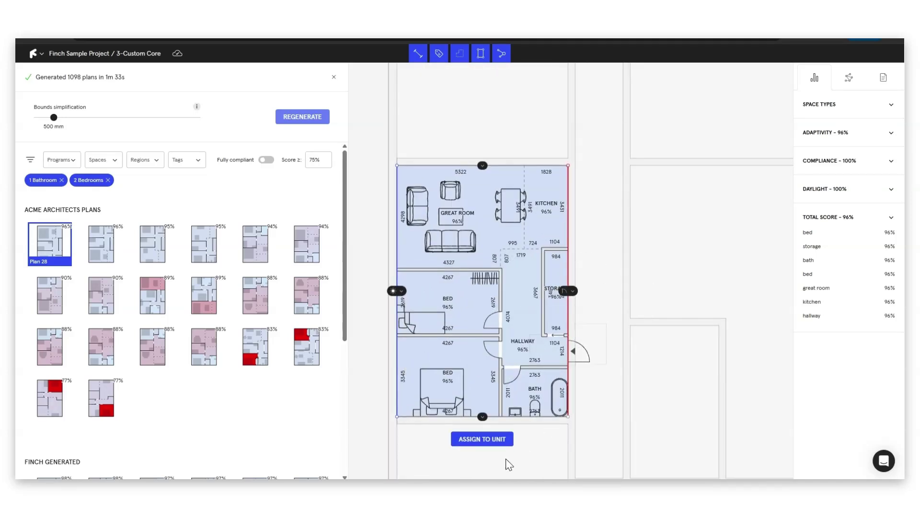
# Assign Plan 28 to the unit and inspect the bedrooms and their dividing wall.
pyautogui.click(482, 440)
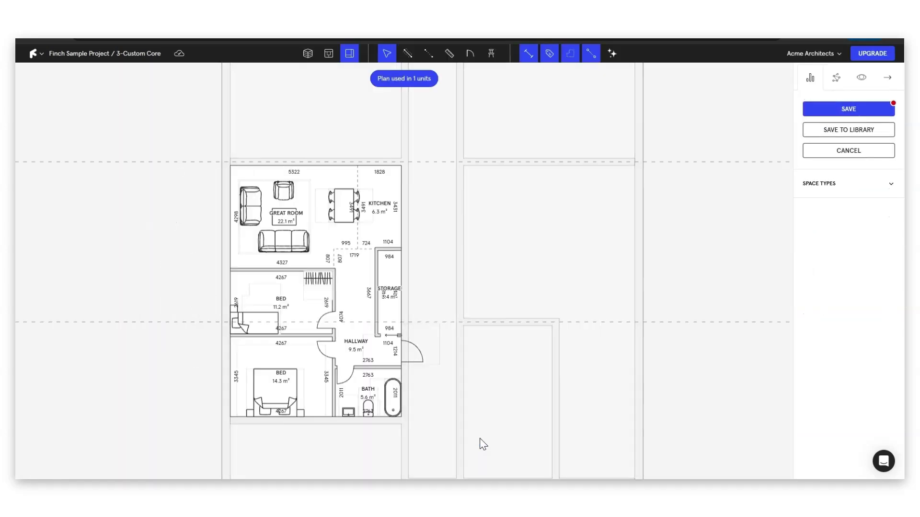
pyautogui.scroll(-2, 581, 345)
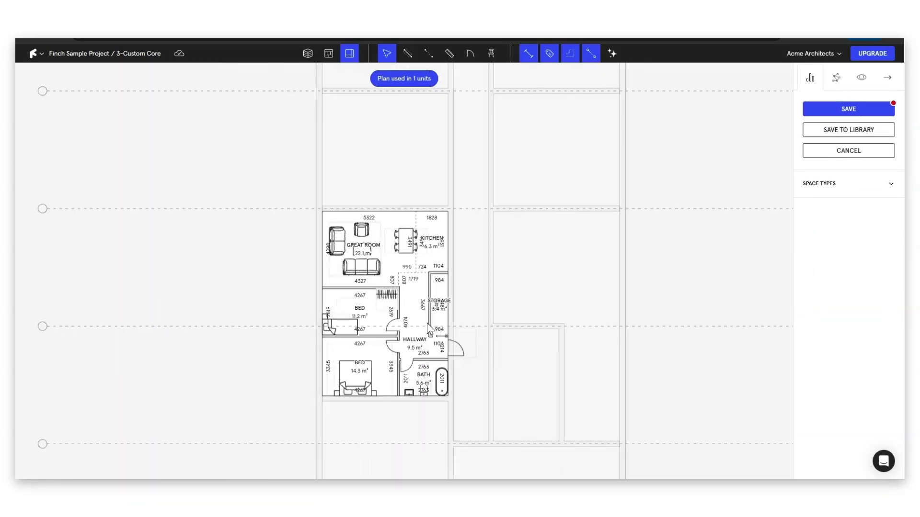
pyautogui.scroll(5, 429, 297)
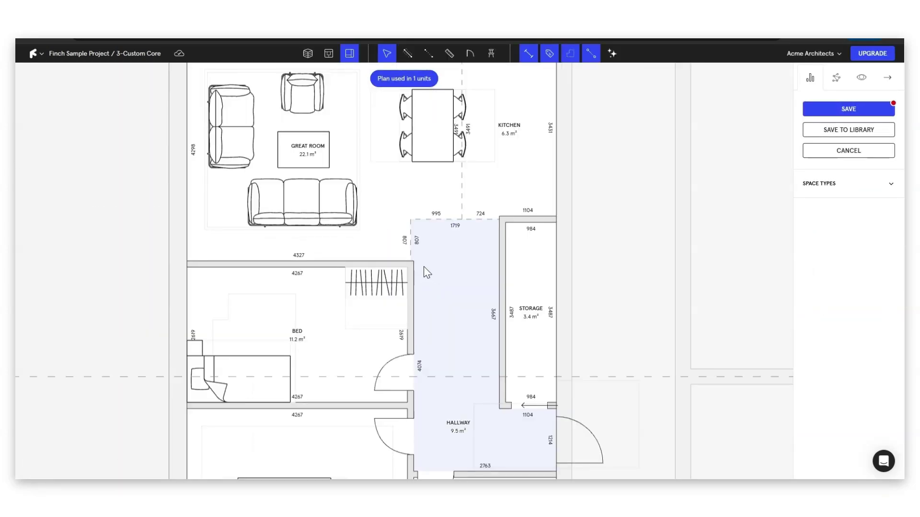
pyautogui.scroll(-1, 424, 266)
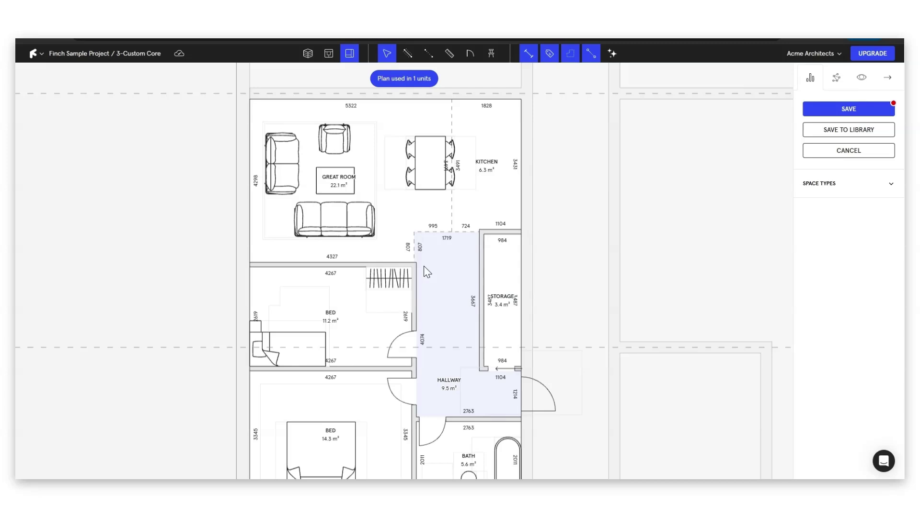
pyautogui.scroll(-2, 424, 266)
pyautogui.scroll(4, 335, 319)
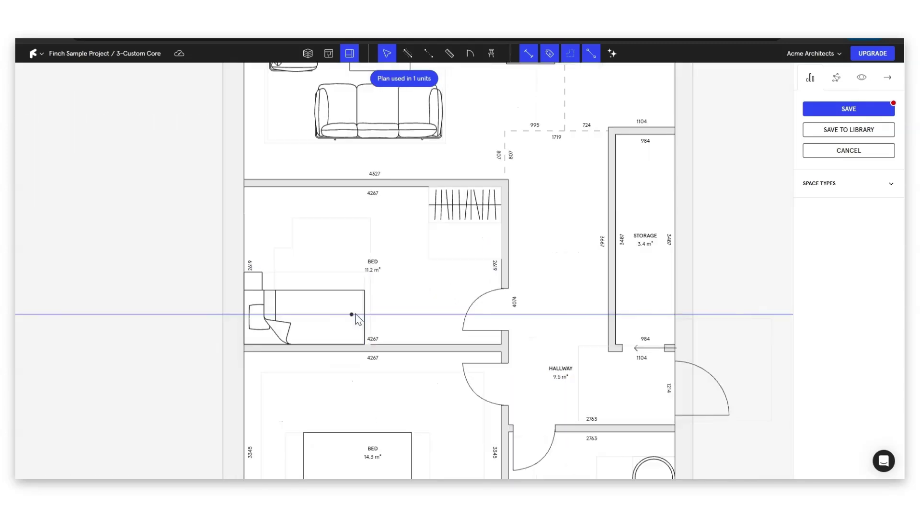
pyautogui.click(389, 344)
pyautogui.click(408, 346)
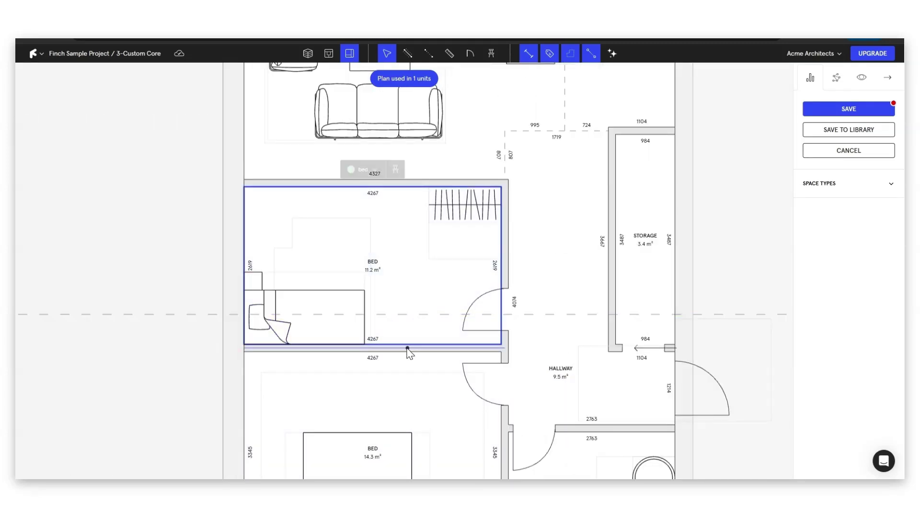
pyautogui.click(407, 348)
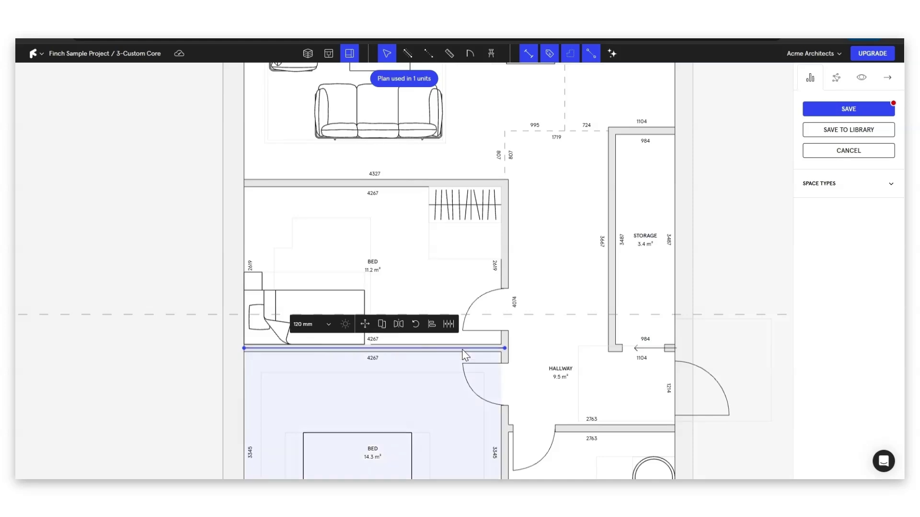
pyautogui.scroll(-2, 538, 322)
pyautogui.scroll(3, 538, 322)
# Drag the storage room's left wall outward, growing Storage from 3.4 to 4.6 m².
pyautogui.click(550, 306)
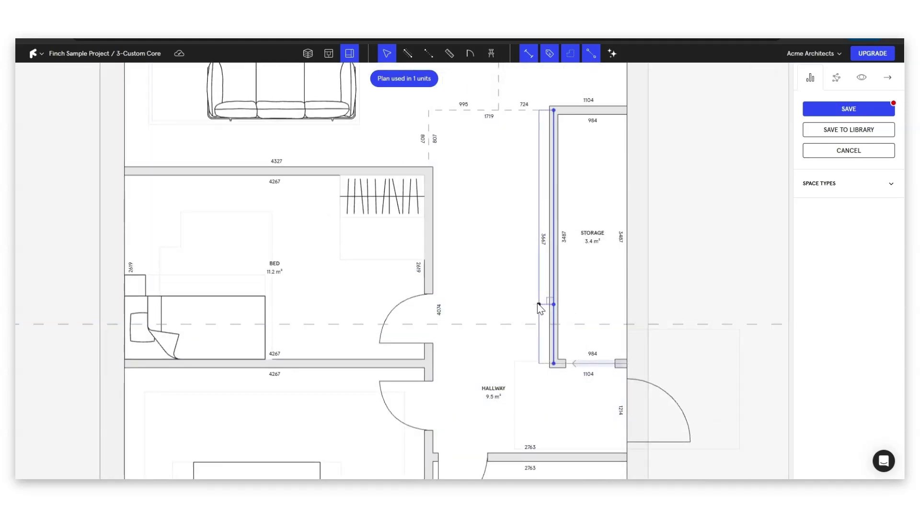
pyautogui.moveTo(538, 303); pyautogui.dragTo(525, 308)
pyautogui.scroll(-3, 467, 335)
pyautogui.scroll(4, 631, 265)
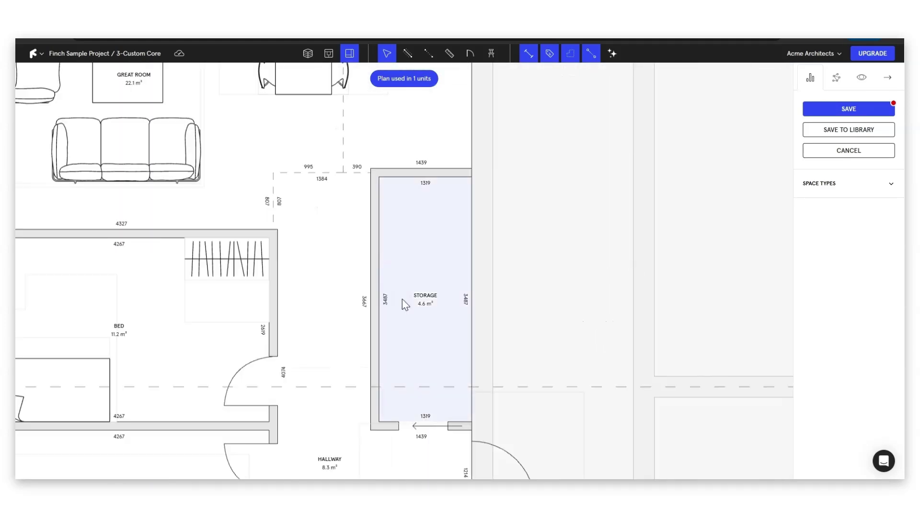
pyautogui.scroll(-2, 401, 299)
pyautogui.scroll(2, 398, 240)
pyautogui.scroll(-3, 414, 274)
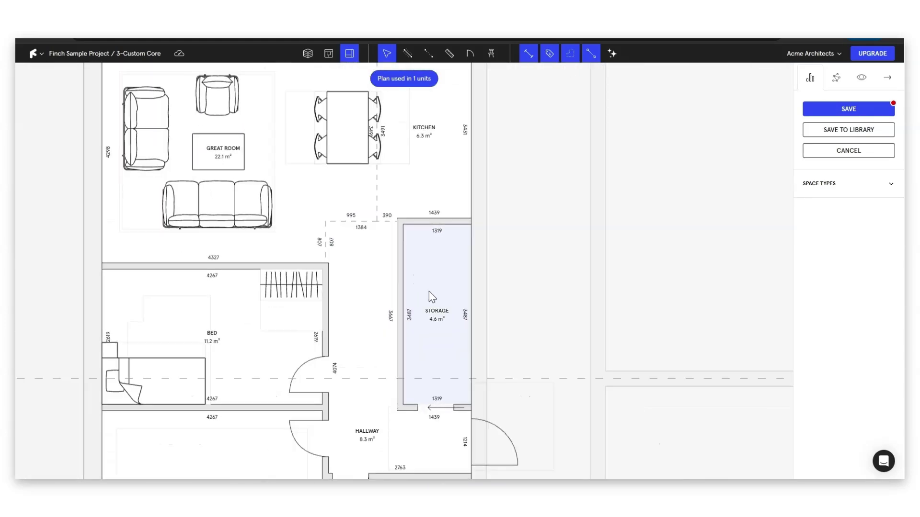
pyautogui.scroll(-4, 710, 273)
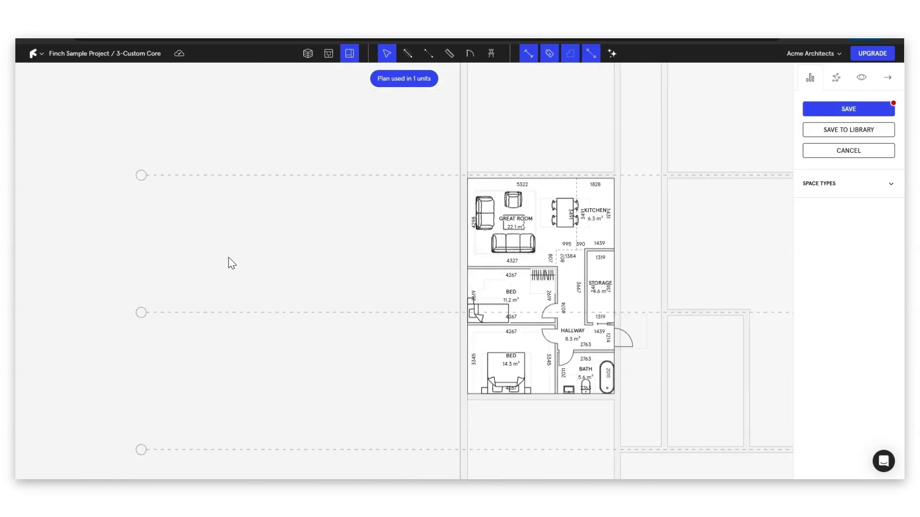
# Save the storage edit, then apply mirrored Plan 28 to the right-wing 75.1 m² unit via Unique Units.
pyautogui.click(855, 109)
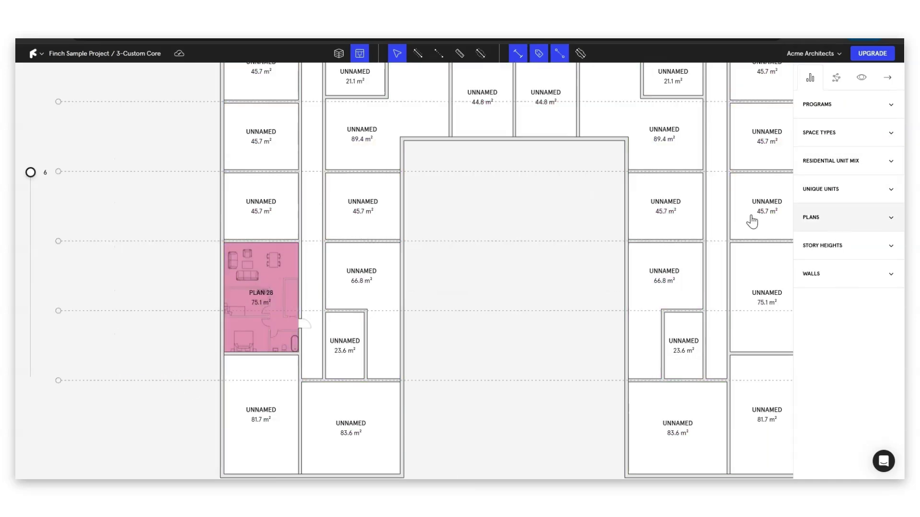
pyautogui.click(846, 188)
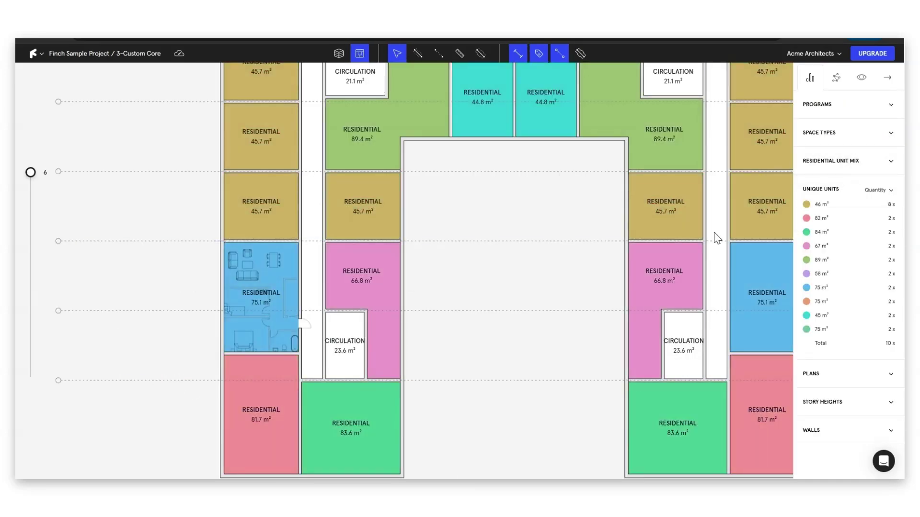
pyautogui.scroll(-2, 292, 271)
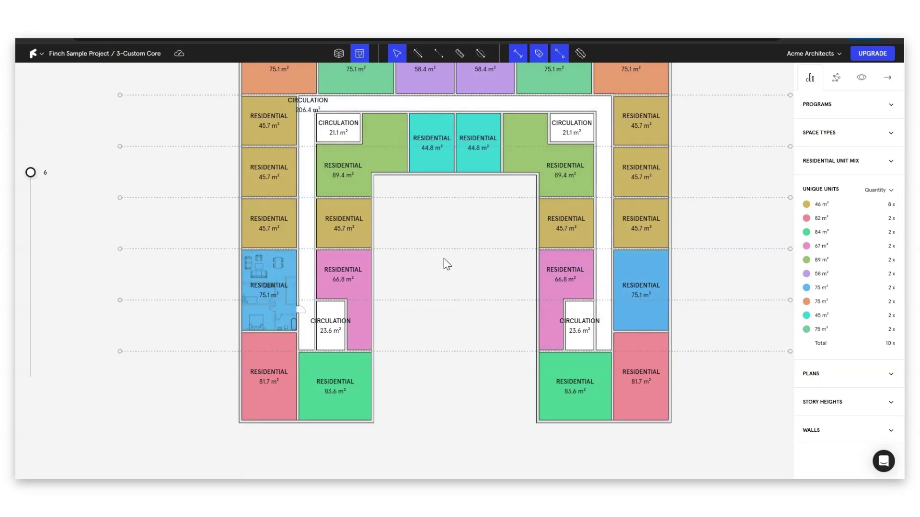
pyautogui.scroll(3, 269, 261)
pyautogui.scroll(-3, 214, 264)
pyautogui.click(244, 270)
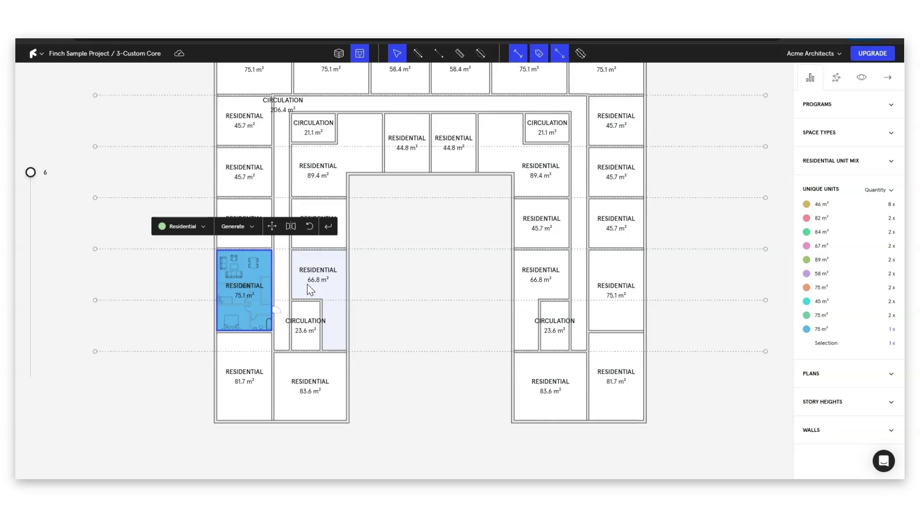
pyautogui.click(623, 271)
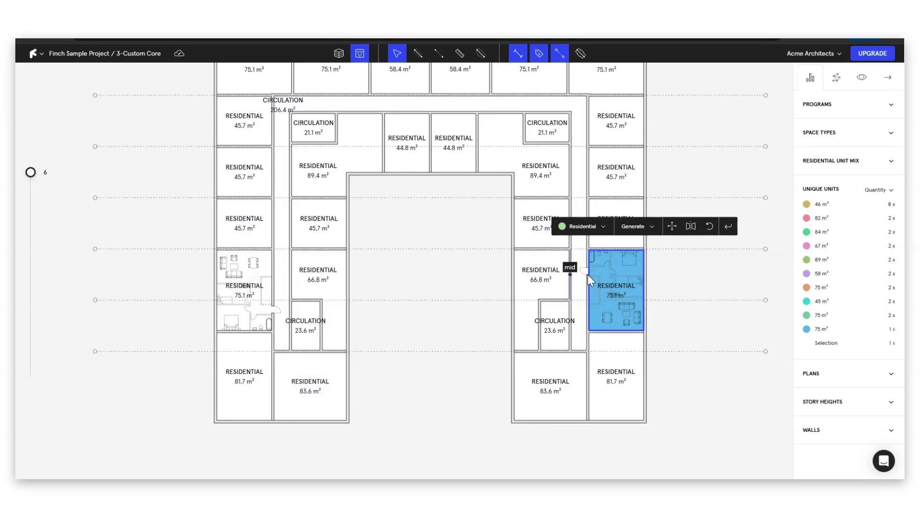
# In the unit plan editor, rotate the dining table by about 90°.
pyautogui.scroll(3, 620, 278)
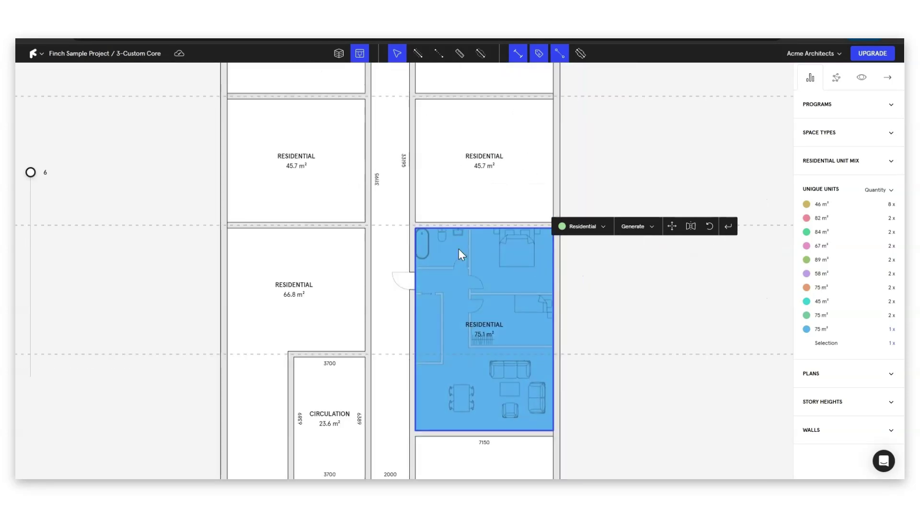
pyautogui.scroll(2, 492, 295)
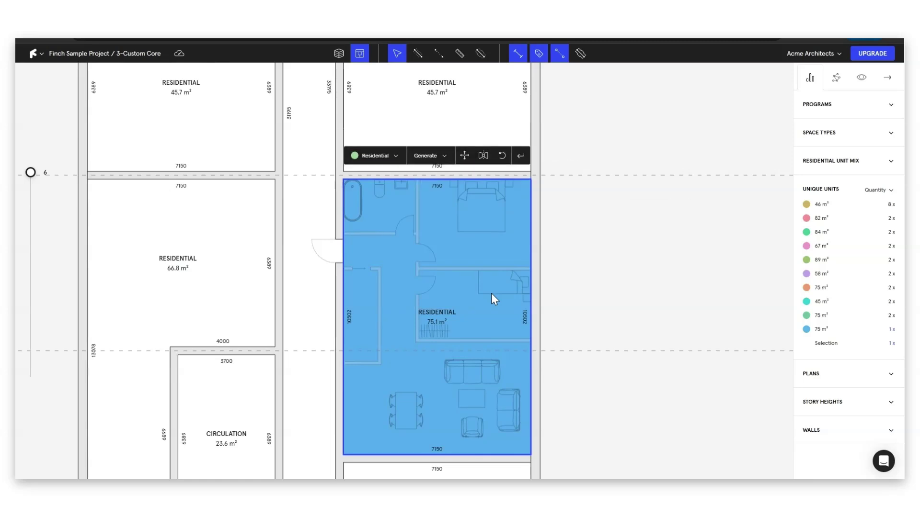
pyautogui.scroll(-3, 551, 291)
pyautogui.scroll(4, 508, 331)
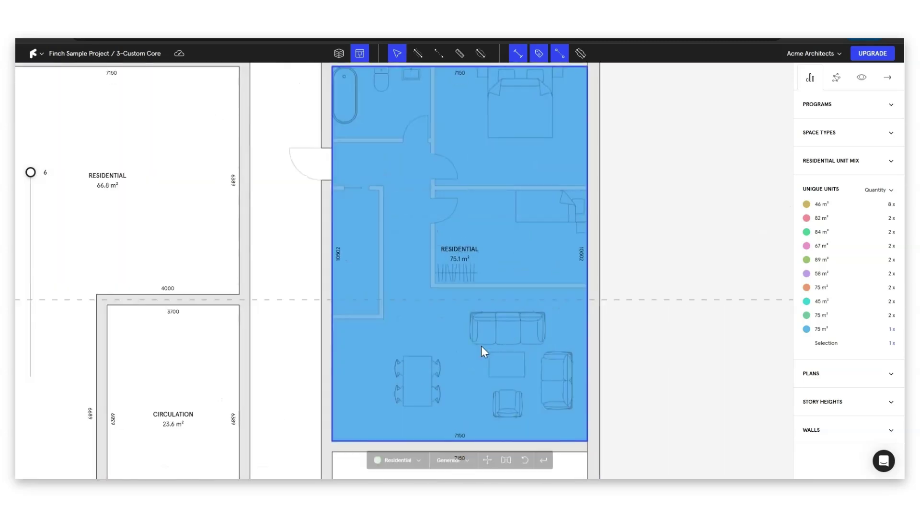
pyautogui.doubleClick(488, 347)
pyautogui.click(381, 349)
pyautogui.scroll(3, 380, 349)
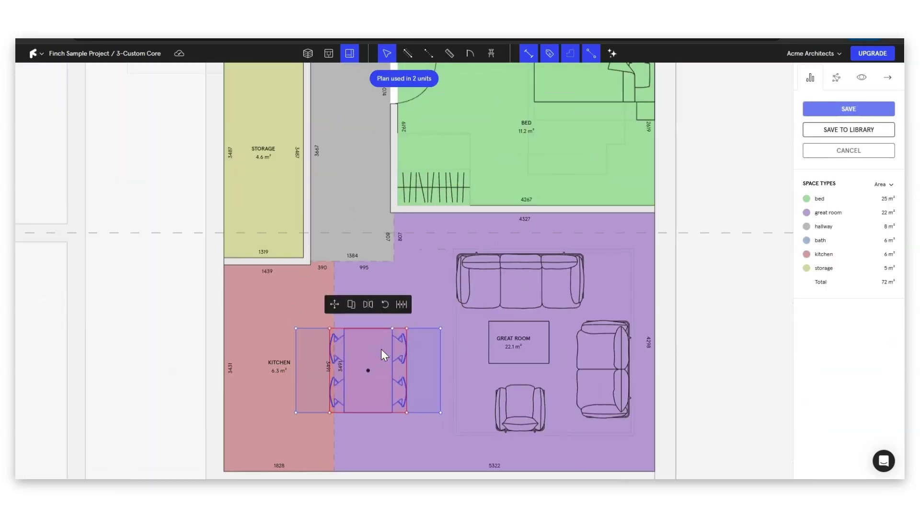
pyautogui.click(385, 304)
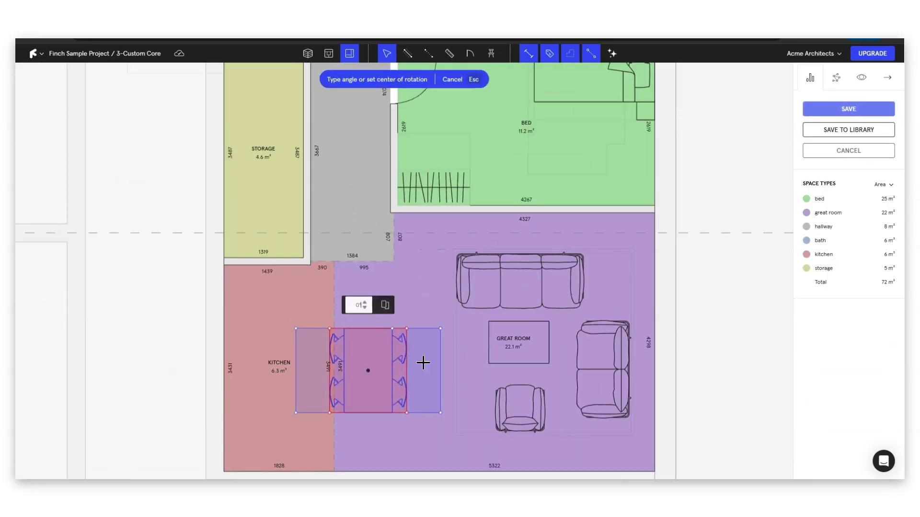
pyautogui.click(368, 369)
pyautogui.click(425, 371)
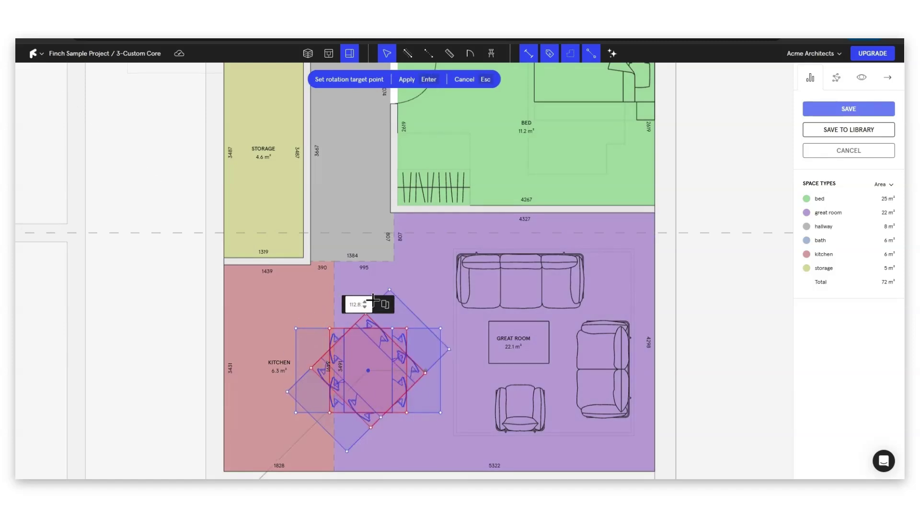
pyautogui.click(372, 273)
pyautogui.scroll(-5, 474, 292)
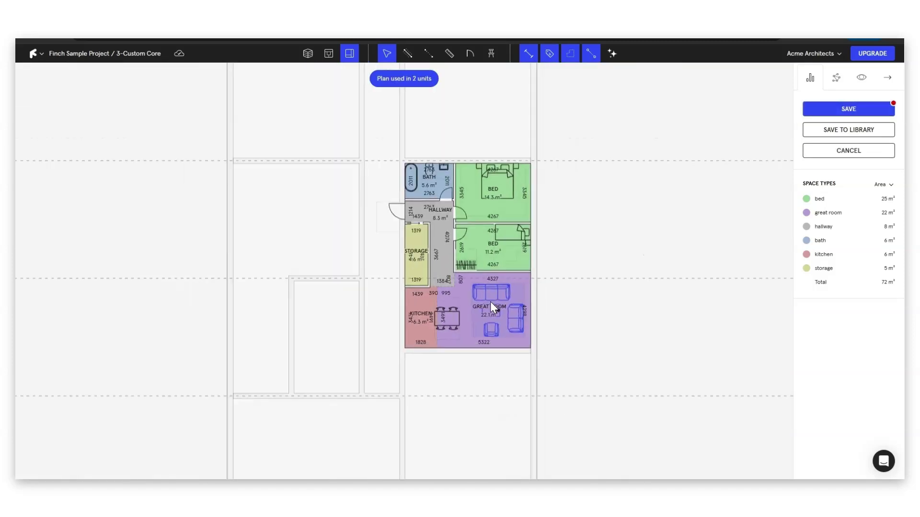
pyautogui.scroll(-3, 551, 314)
# Leave the plan editor and review level 6, both linked units updated, totalling 1955 m².
pyautogui.hotkey('ctrl', 's')
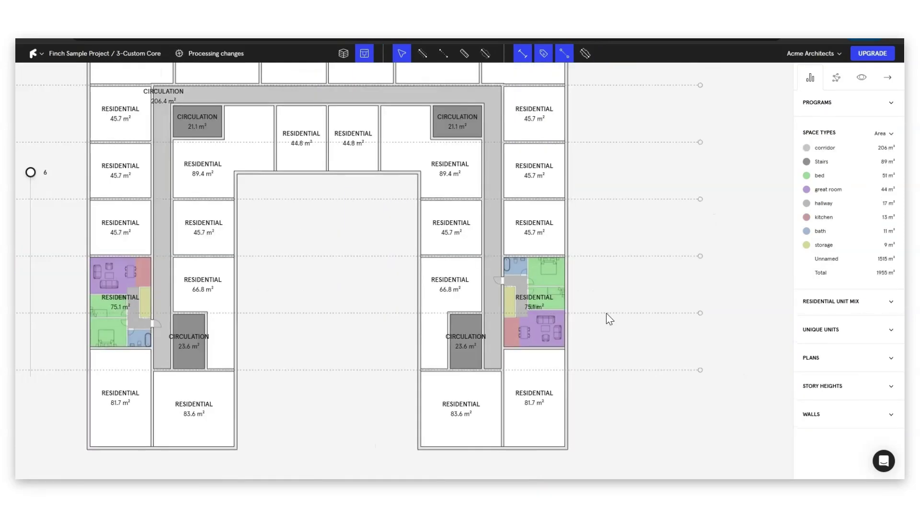
pyautogui.scroll(3, 227, 290)
pyautogui.scroll(4, 268, 300)
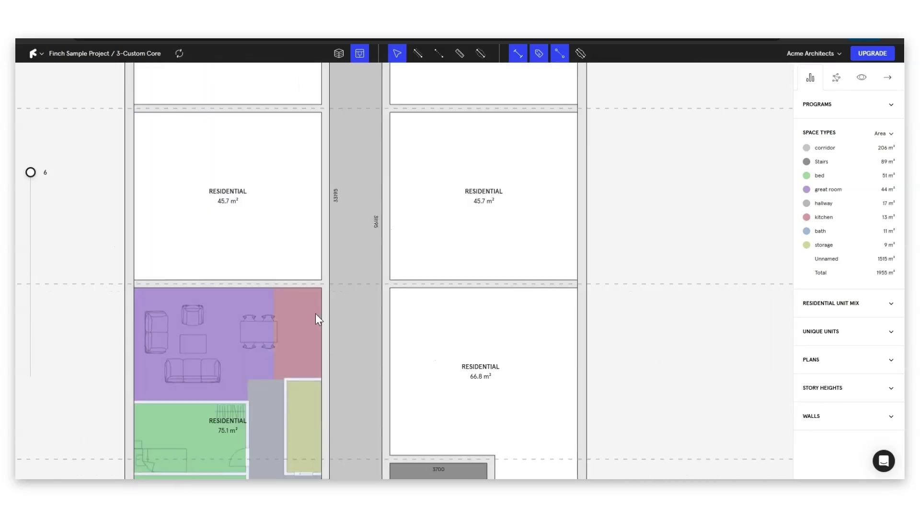
pyautogui.scroll(-4, 288, 320)
pyautogui.scroll(-5, 217, 305)
pyautogui.scroll(5, 596, 384)
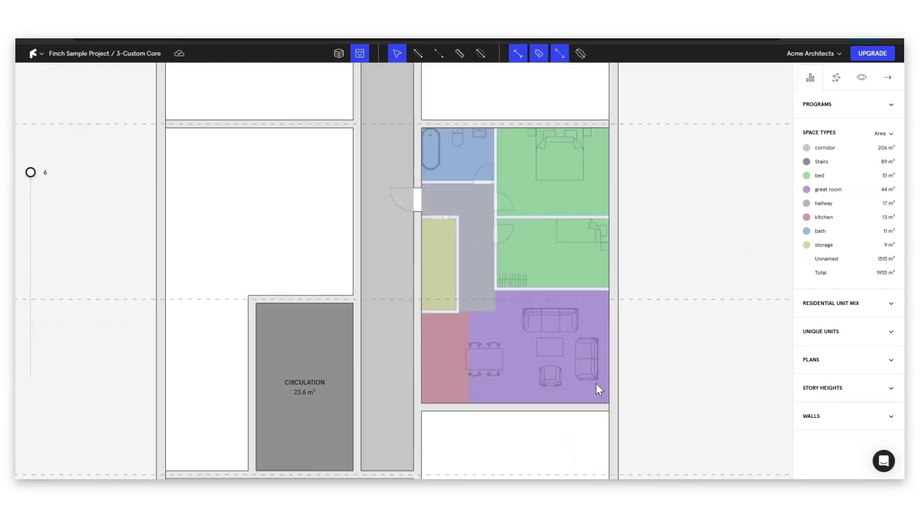
pyautogui.scroll(-1, 596, 384)
pyautogui.scroll(-5, 596, 384)
pyautogui.scroll(-3, 387, 389)
pyautogui.scroll(3, 379, 385)
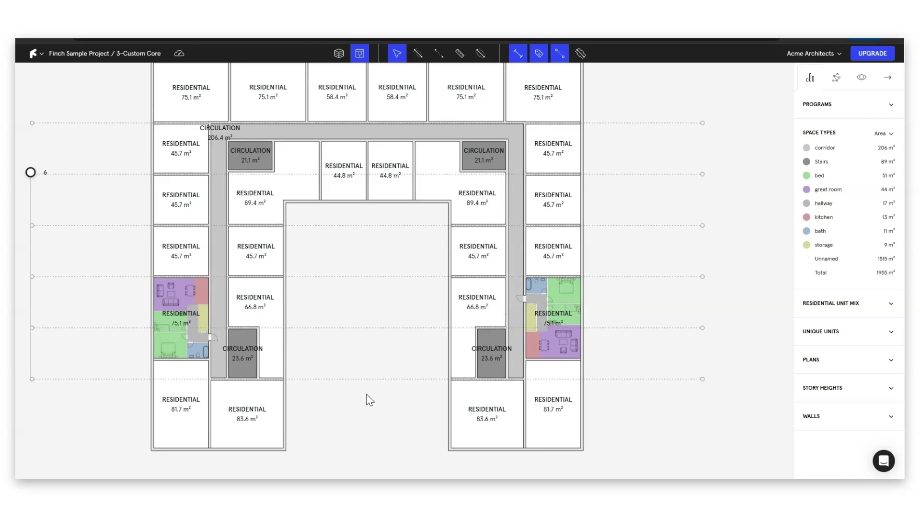
pyautogui.scroll(-3, 374, 383)
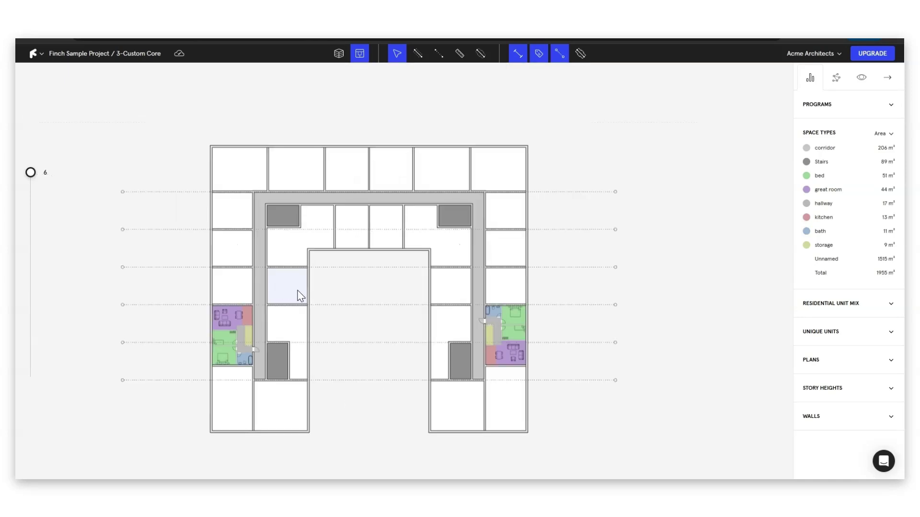
pyautogui.scroll(3, 297, 294)
pyautogui.scroll(-3, 288, 286)
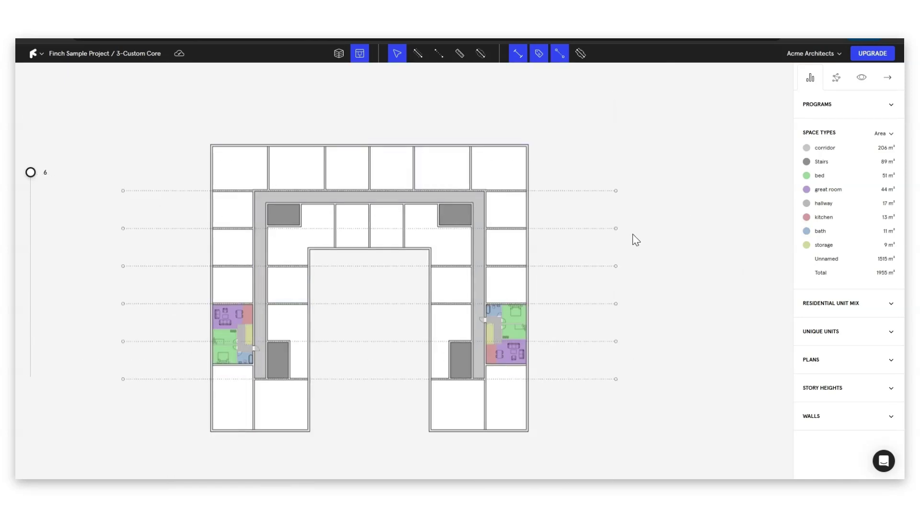
# Show the unique unit types on the level 6 floor plate and highlight the two 58 m² units.
pyautogui.click(832, 333)
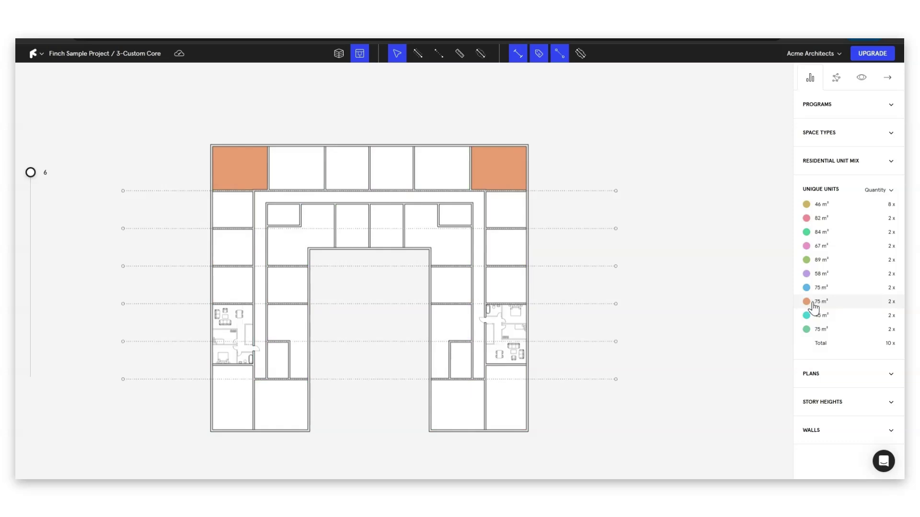
pyautogui.click(812, 275)
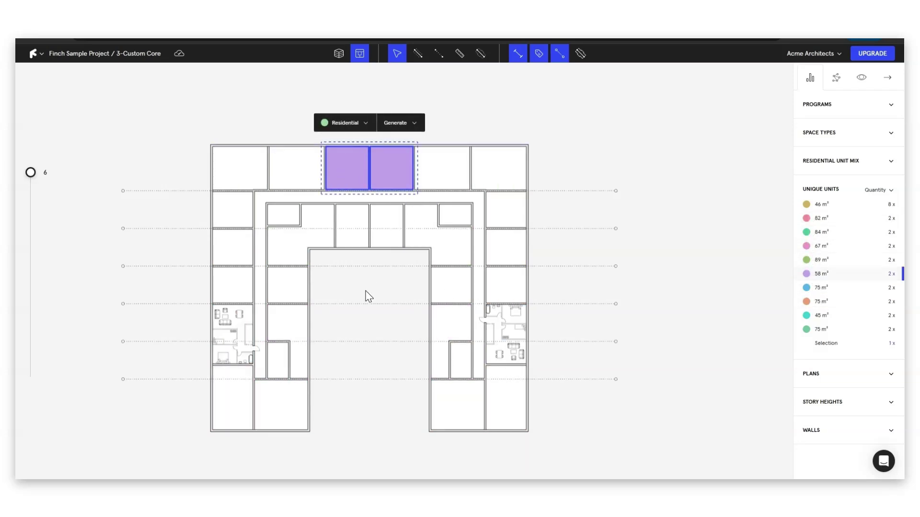
pyautogui.scroll(5, 503, 337)
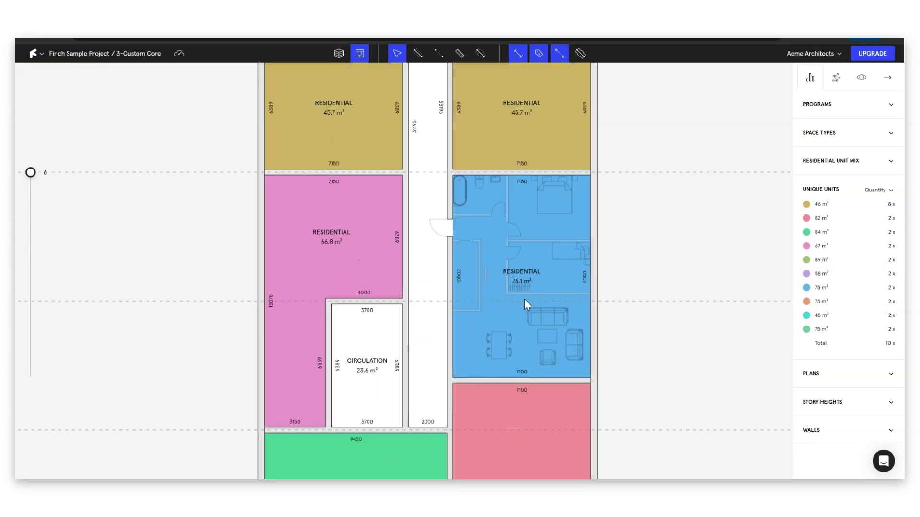
pyautogui.scroll(-5, 524, 299)
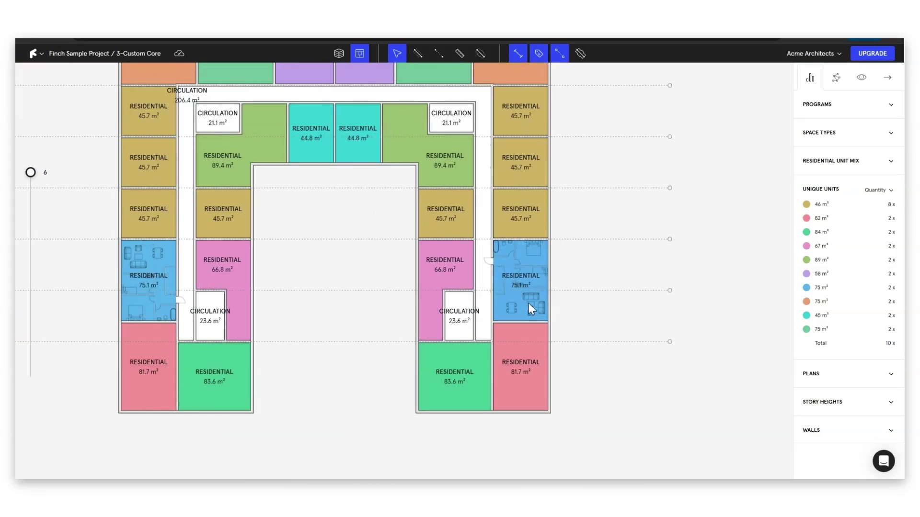
pyautogui.scroll(-3, 498, 357)
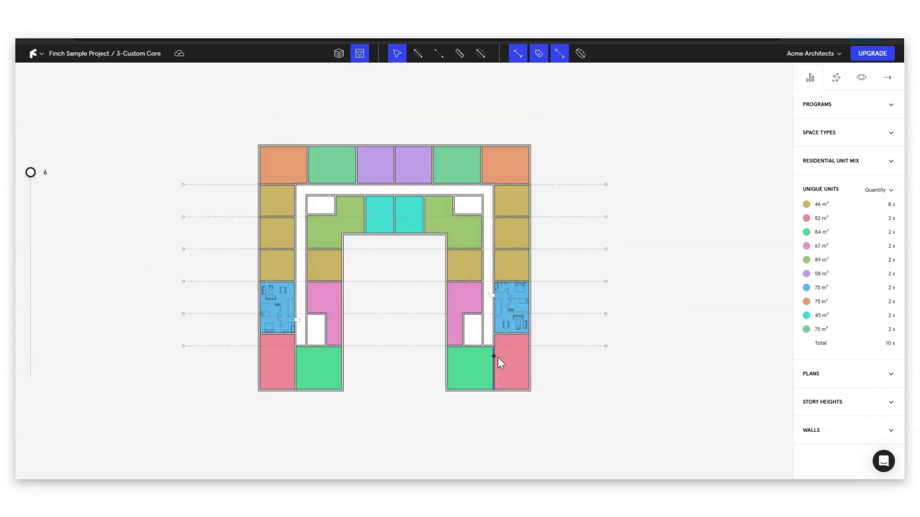
pyautogui.scroll(2, 264, 218)
pyautogui.scroll(1, 303, 274)
pyautogui.scroll(-1, 303, 274)
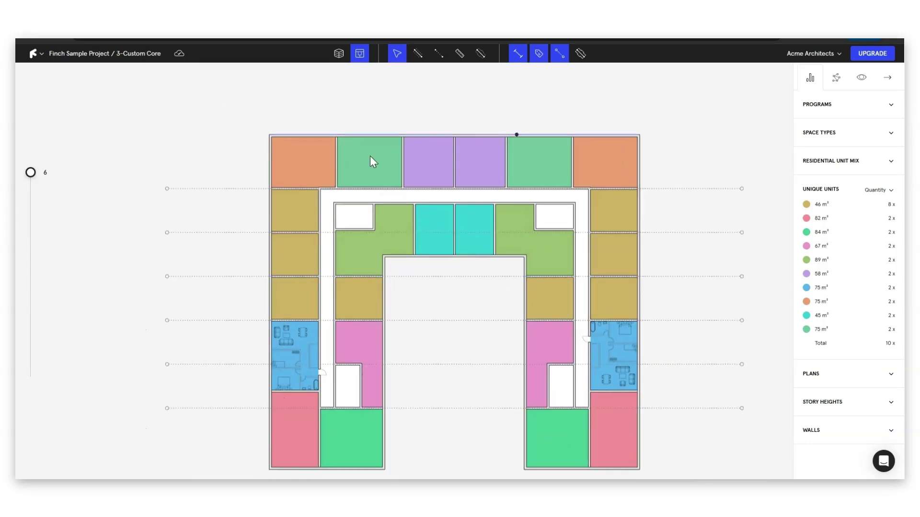